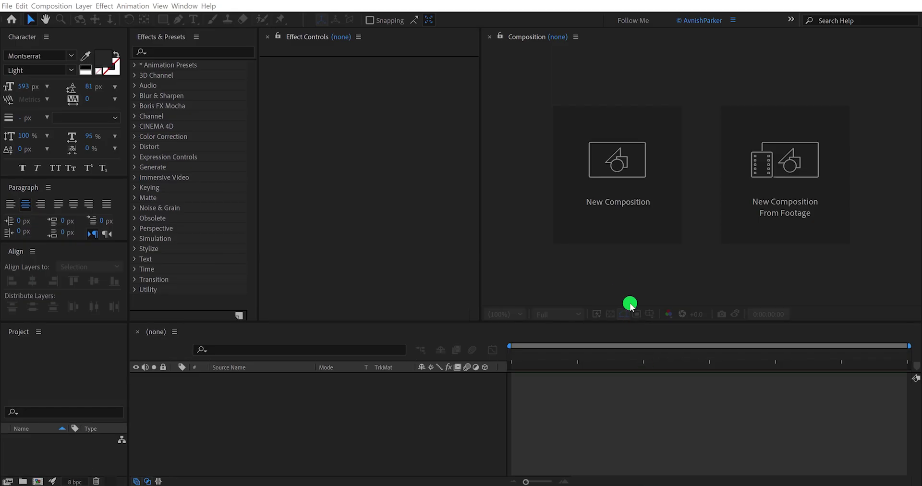
Create a composition named Funky_Logo at 1920 x 1080, 30 fps and 10 seconds, and fit it in the viewer.
{"action": "left_click", "coordinate": [609, 231]}
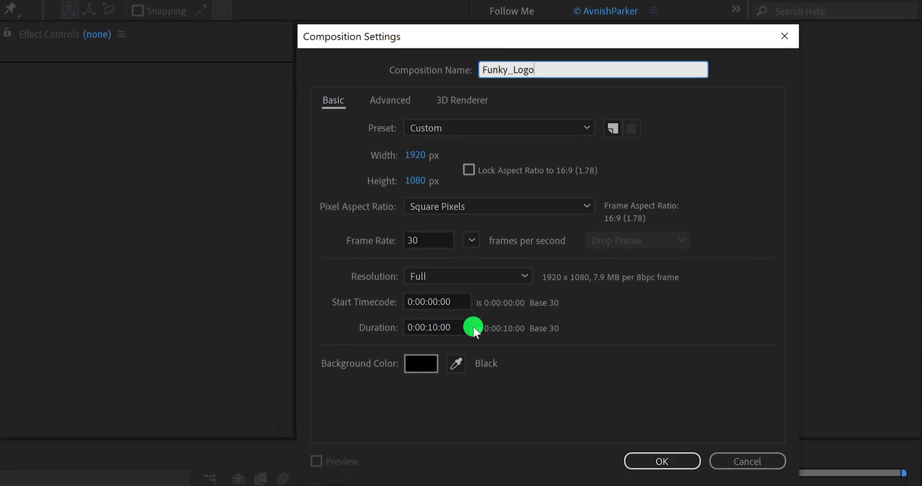
{"action": "left_click", "coordinate": [641, 463]}
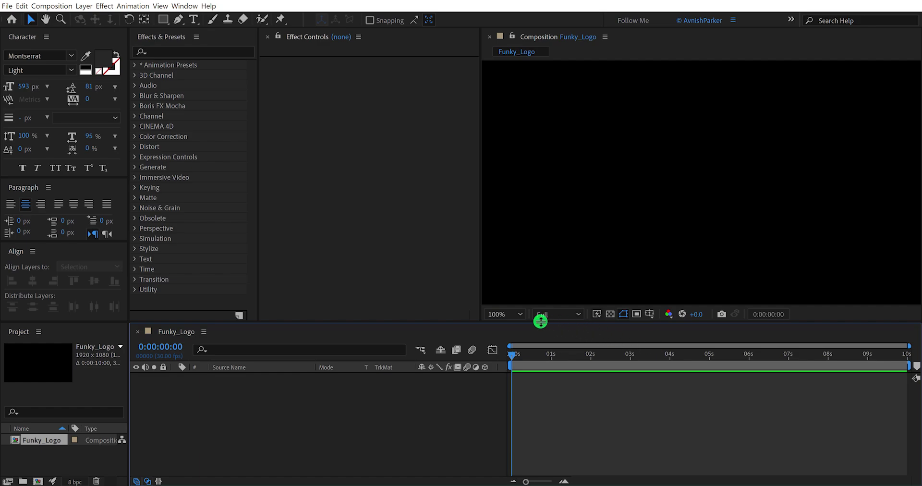
{"action": "left_click", "coordinate": [519, 314]}
{"action": "left_click", "coordinate": [513, 117]}
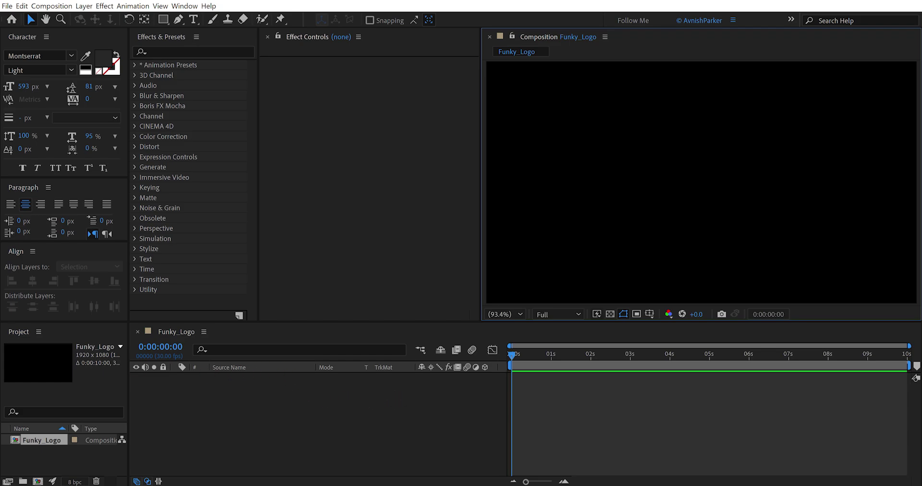
Add Texture_05.jpg to the composition, give its Position the expression wiggle(1,100), and preview the motion.
{"action": "left_click_drag", "start_coordinate": [38, 362], "coordinate": [229, 403]}
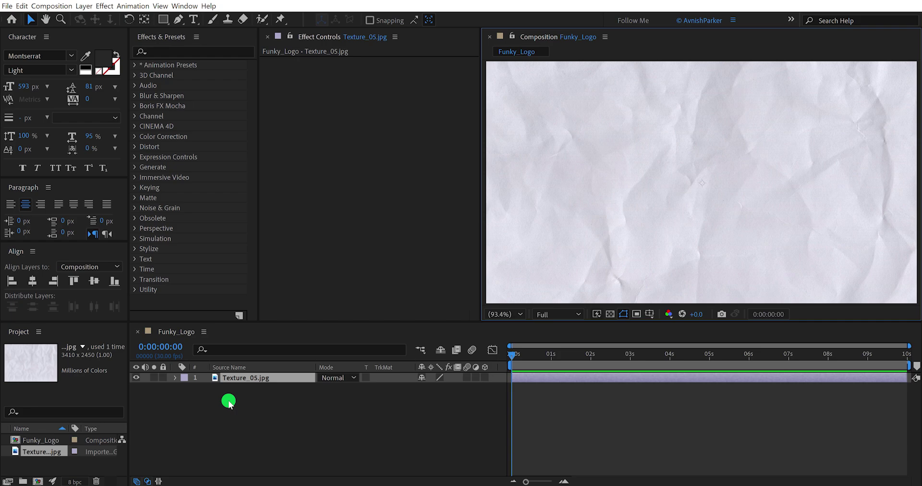
{"action": "key", "text": "p"}
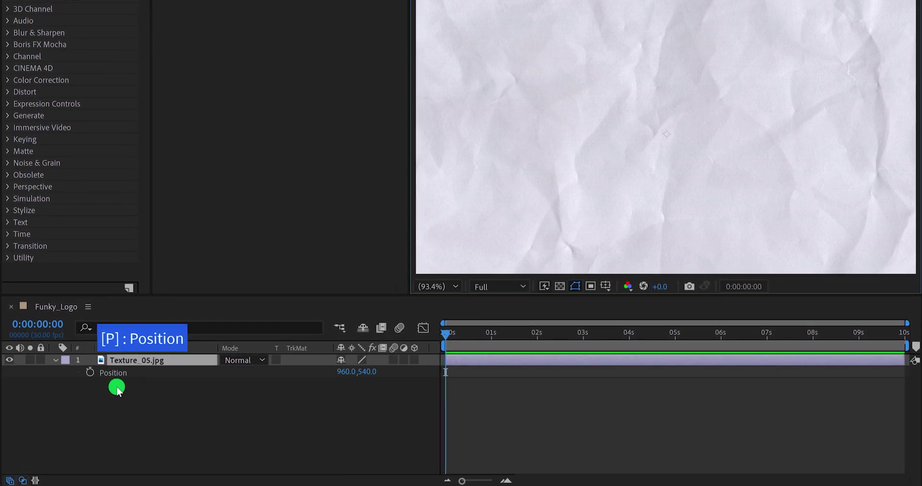
{"action": "key", "text": "alt"}
{"action": "left_click", "coordinate": [89, 374], "text": "alt"}
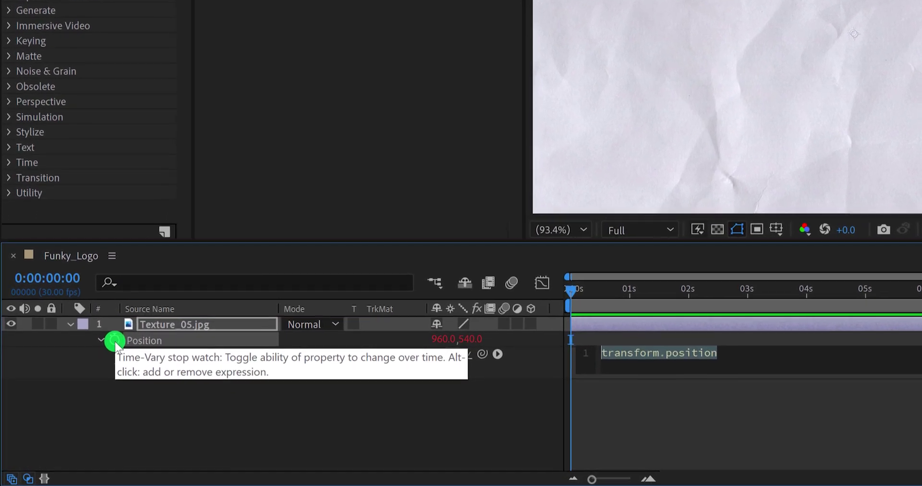
{"action": "type", "text": "wigg"}
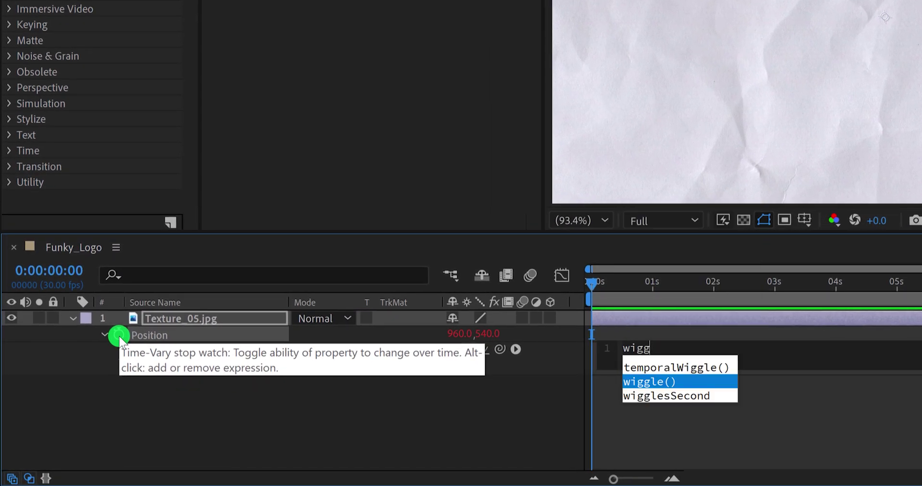
{"action": "key", "text": "Return"}
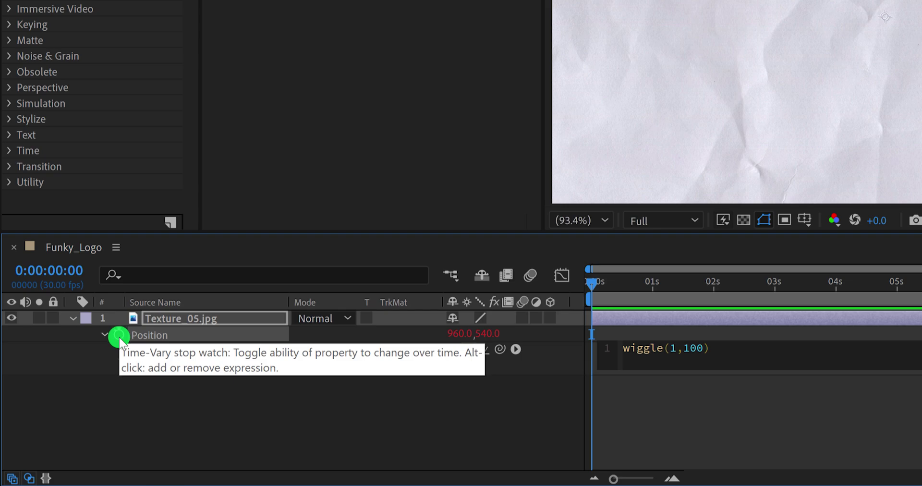
{"action": "left_click", "coordinate": [241, 375]}
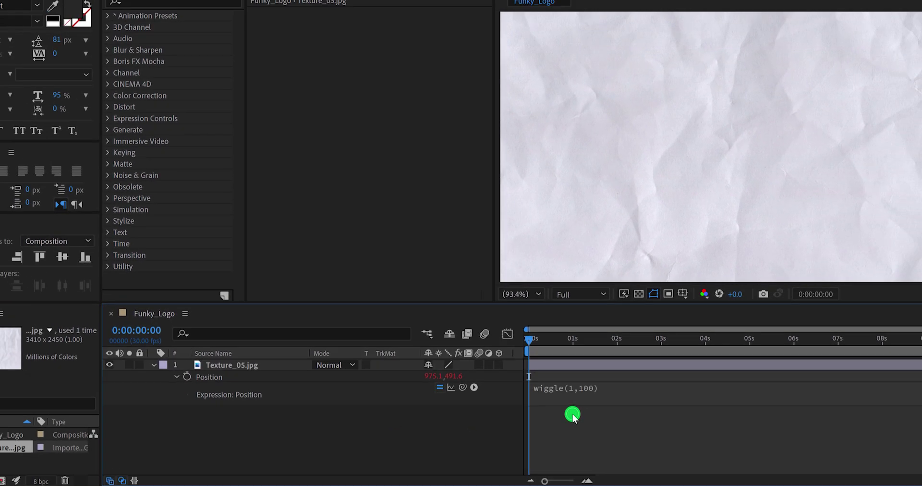
{"action": "key", "text": "space"}
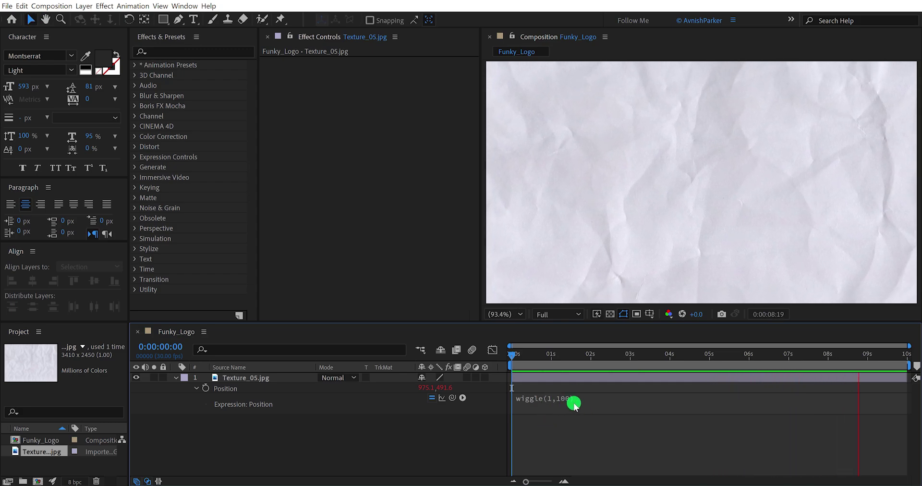
{"action": "key", "text": "space"}
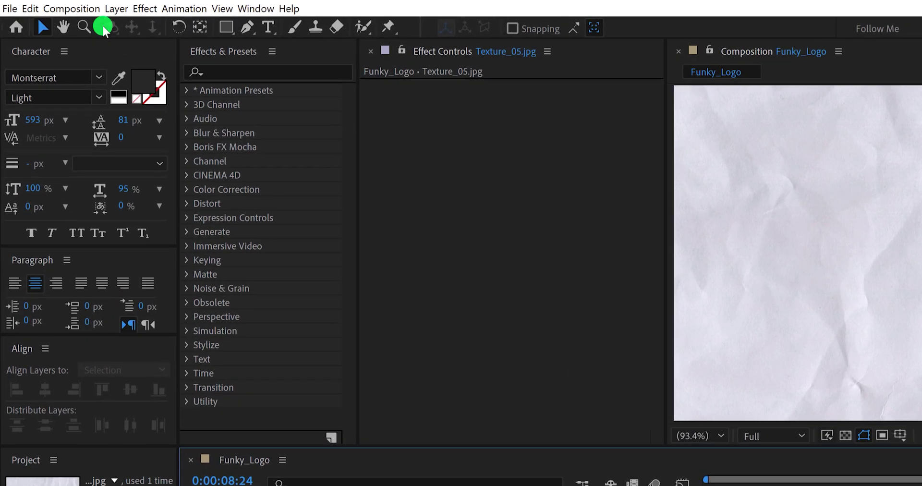
Set the composition's frame rate to 4 frames per second and preview the stepped motion.
{"action": "left_click", "coordinate": [79, 8]}
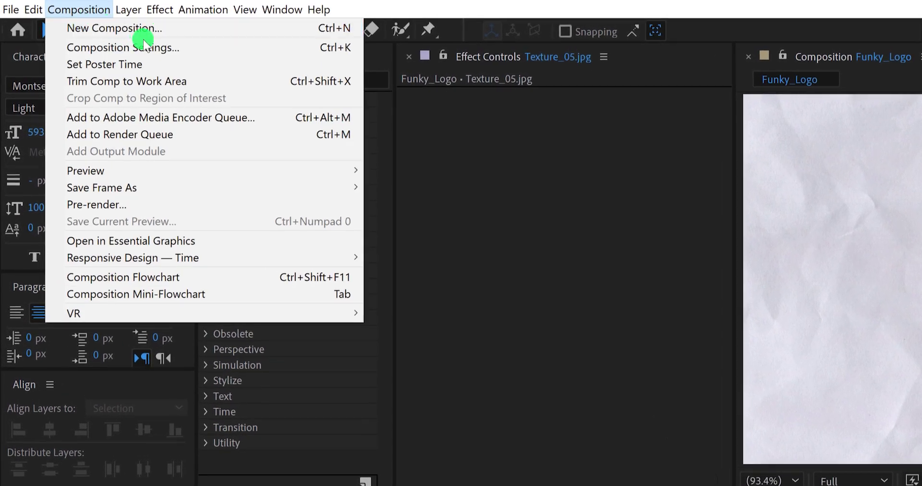
{"action": "left_click", "coordinate": [185, 48]}
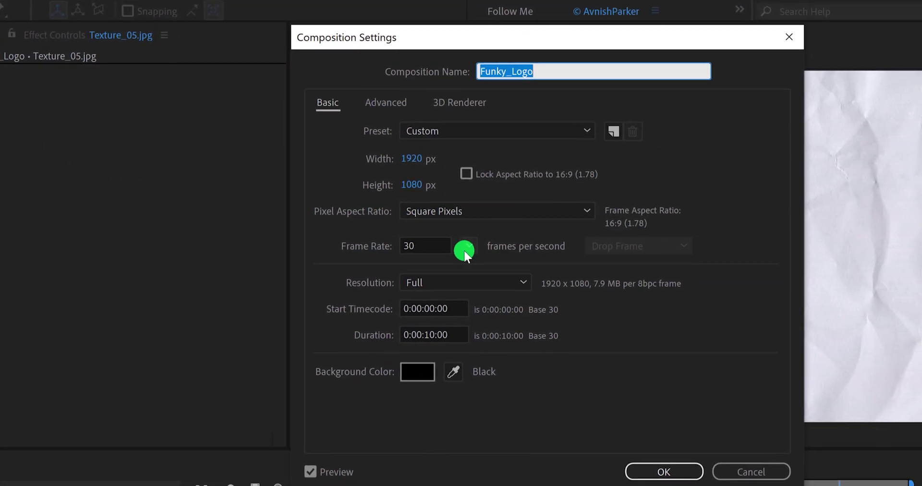
{"action": "left_click", "coordinate": [425, 246]}
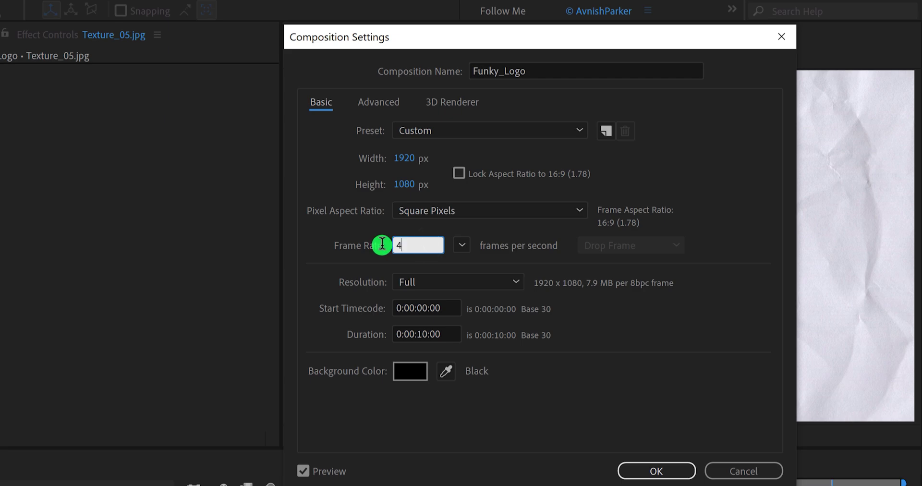
{"action": "left_click", "coordinate": [639, 470]}
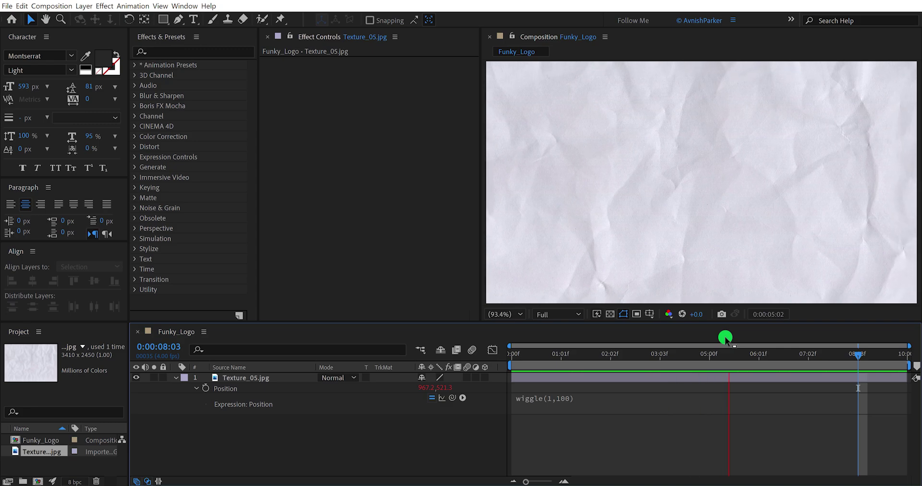
{"action": "key", "text": "space"}
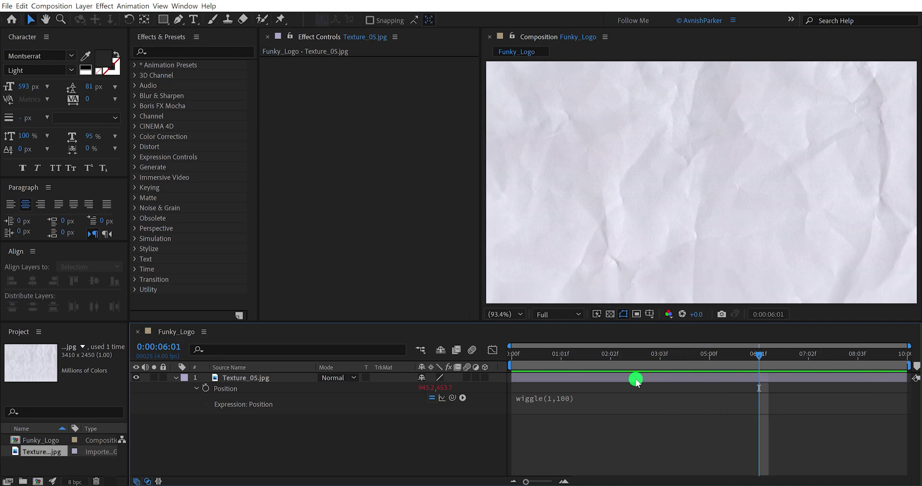
Change the texture's Position expression to wiggle(1,1000) and preview the motion.
{"action": "left_click", "coordinate": [560, 401]}
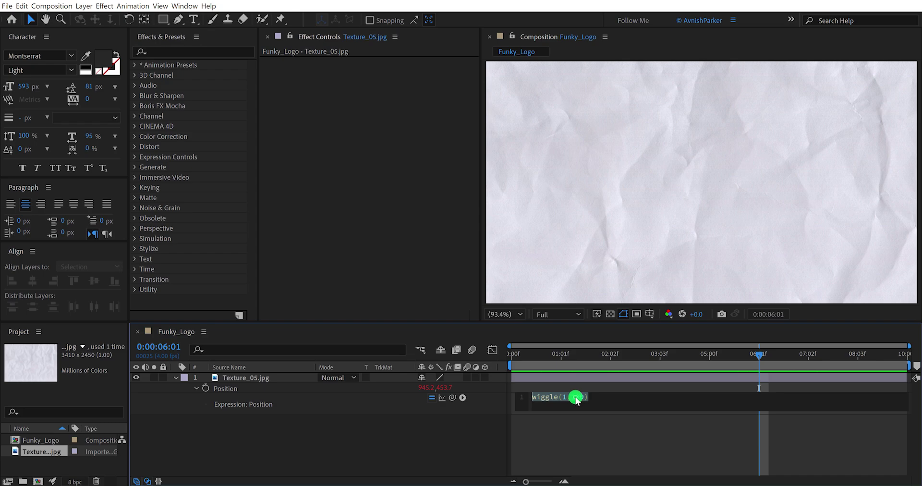
{"action": "left_click", "coordinate": [576, 397]}
{"action": "key", "text": "Delete"}
{"action": "key", "text": "Delete"}
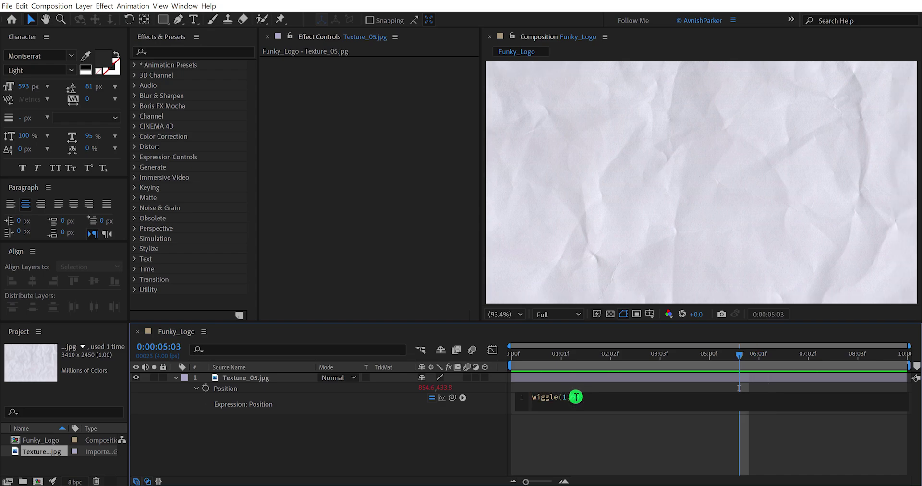
{"action": "left_click", "coordinate": [578, 388]}
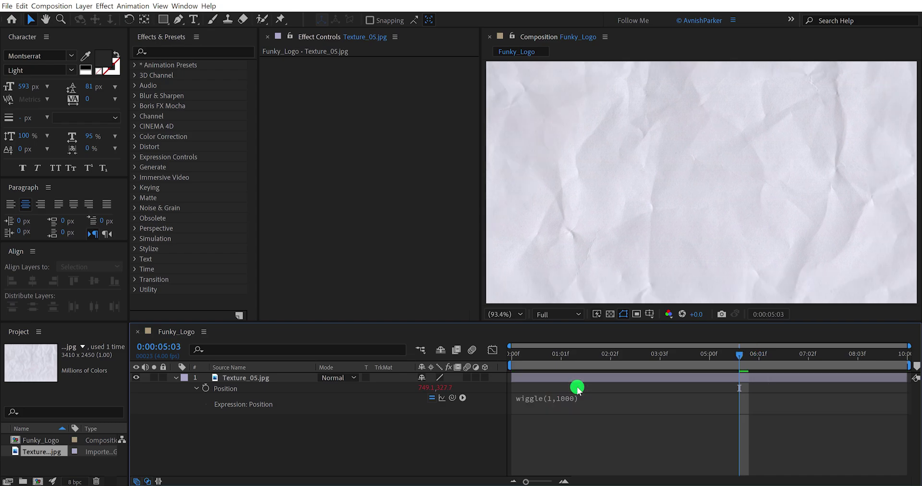
{"action": "key", "text": "space"}
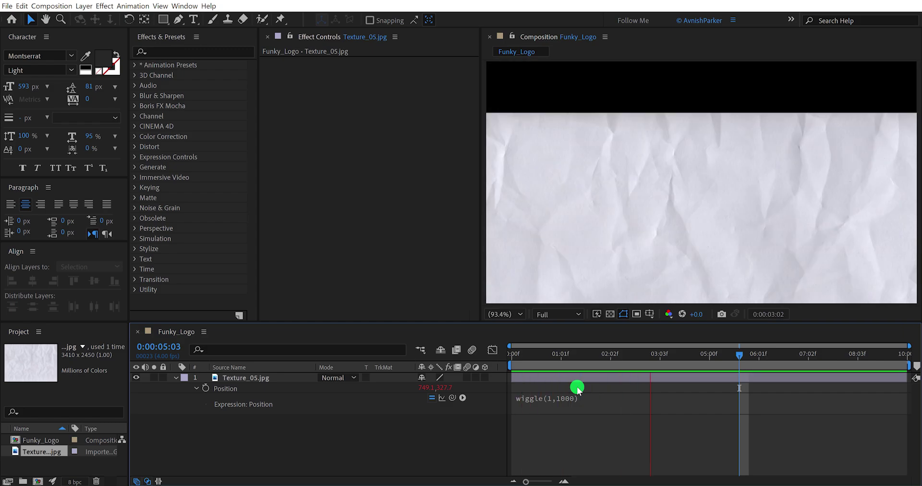
{"action": "key", "text": "space"}
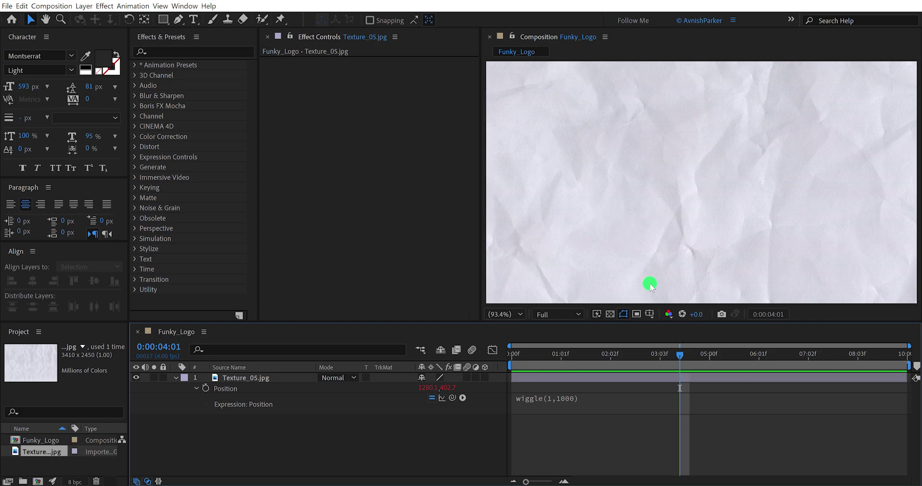
Move the playhead to 0:00:03:01 and reduce the texture's Position expression to wiggle(1,800).
{"action": "left_click_drag", "start_coordinate": [686, 353], "coordinate": [646, 365]}
{"action": "left_click", "coordinate": [528, 171]}
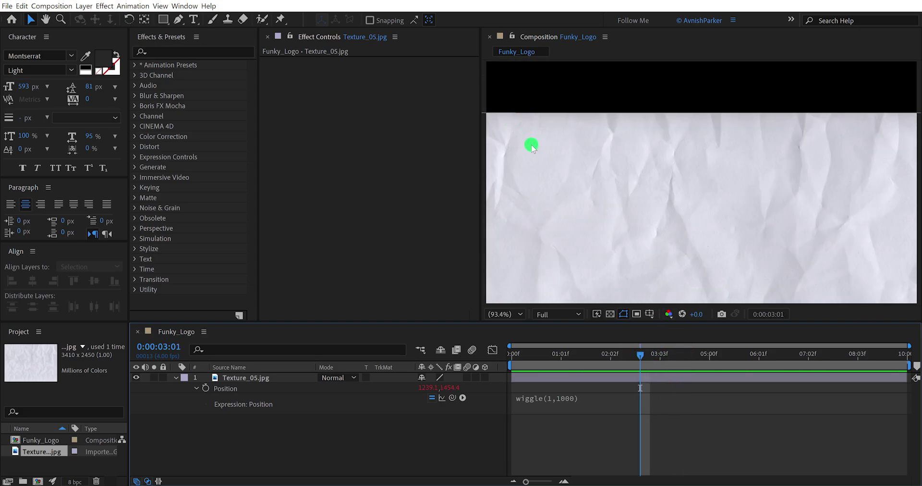
{"action": "left_click", "coordinate": [570, 400]}
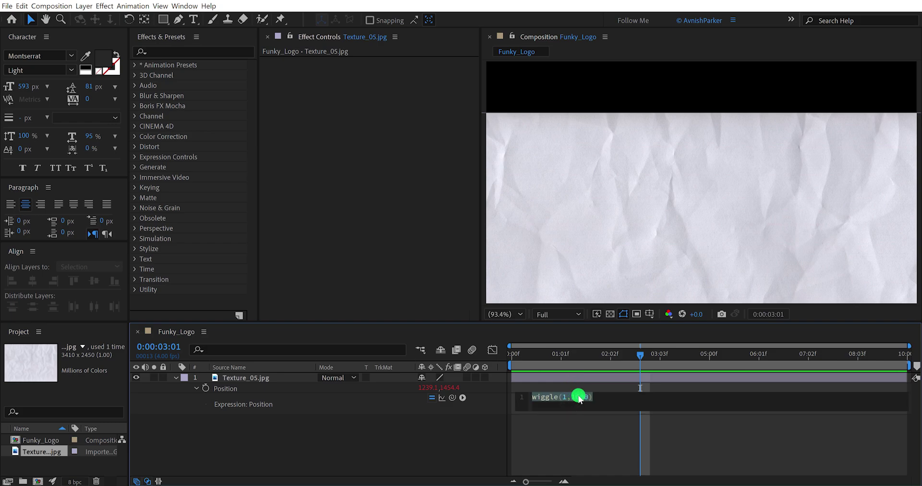
{"action": "left_click", "coordinate": [578, 397]}
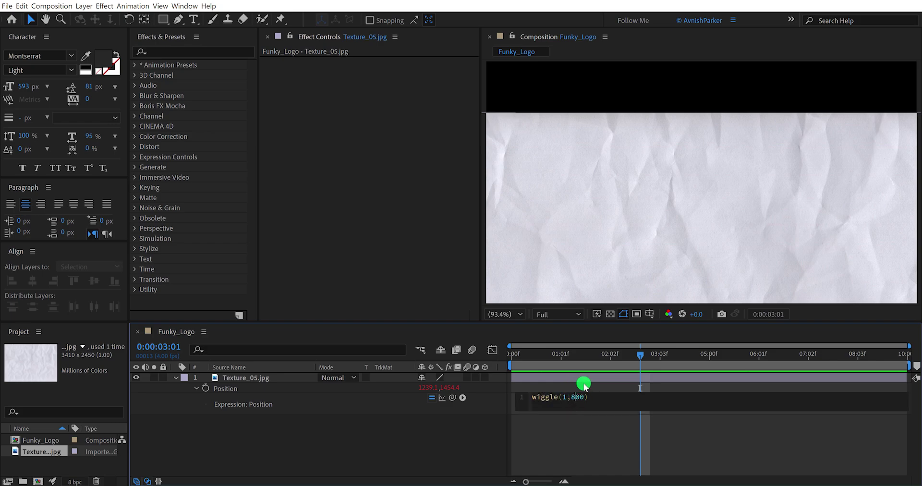
{"action": "left_click", "coordinate": [584, 384]}
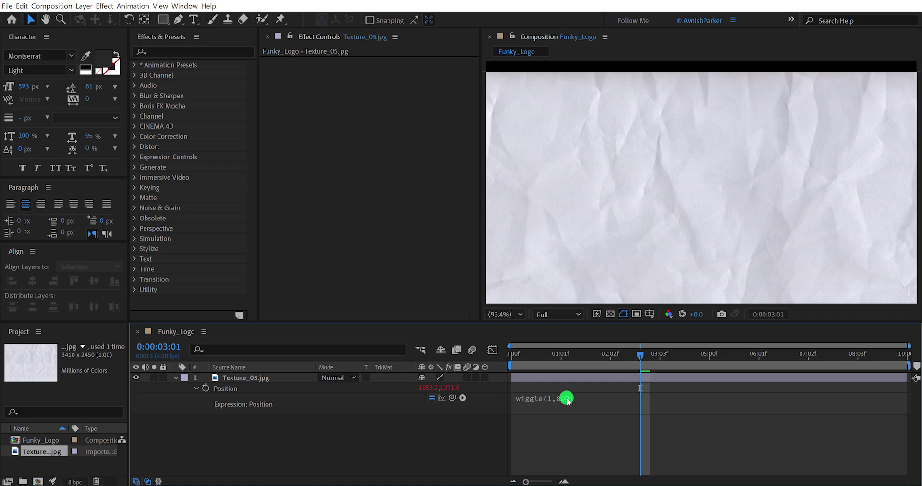
Set the texture's Position expression to wiggle(1,600) and preview the animation.
{"action": "left_click", "coordinate": [567, 399]}
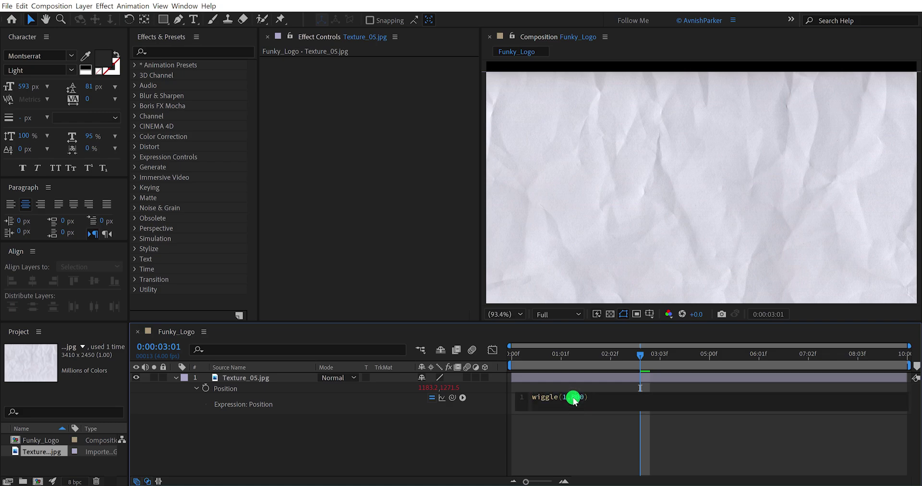
{"action": "left_click", "coordinate": [578, 387]}
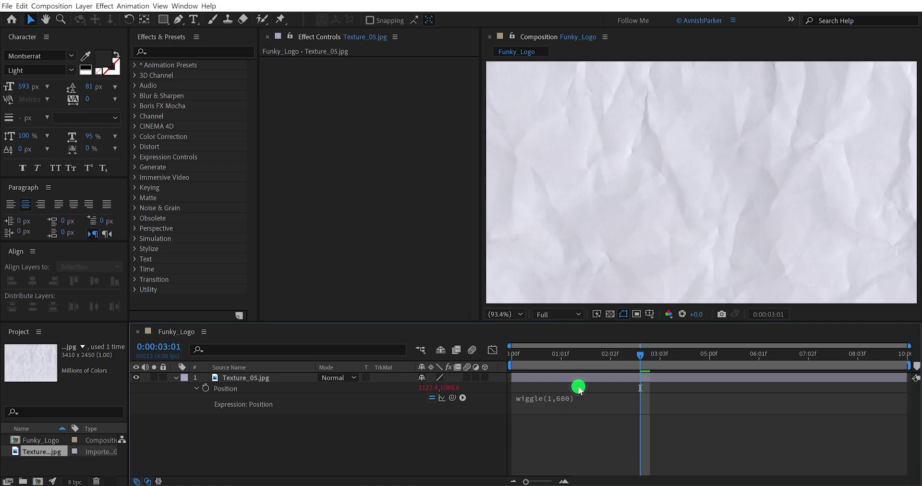
{"action": "key", "text": "space"}
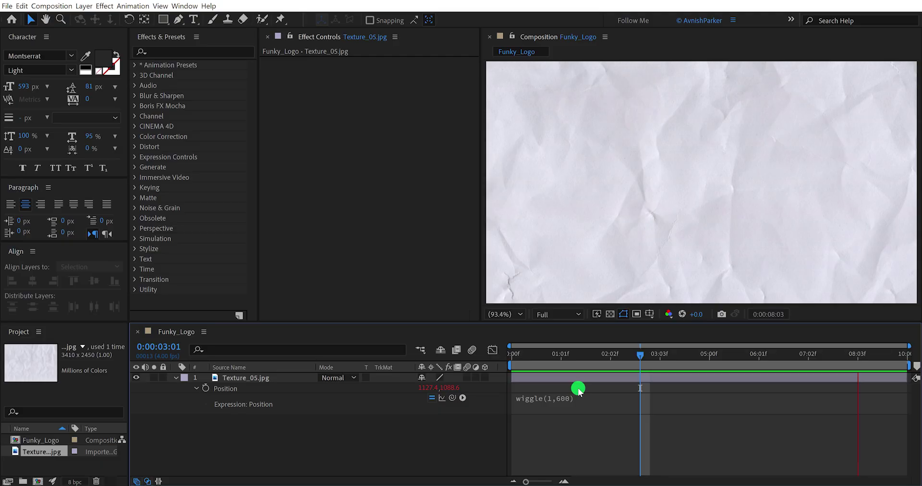
{"action": "key", "text": "space"}
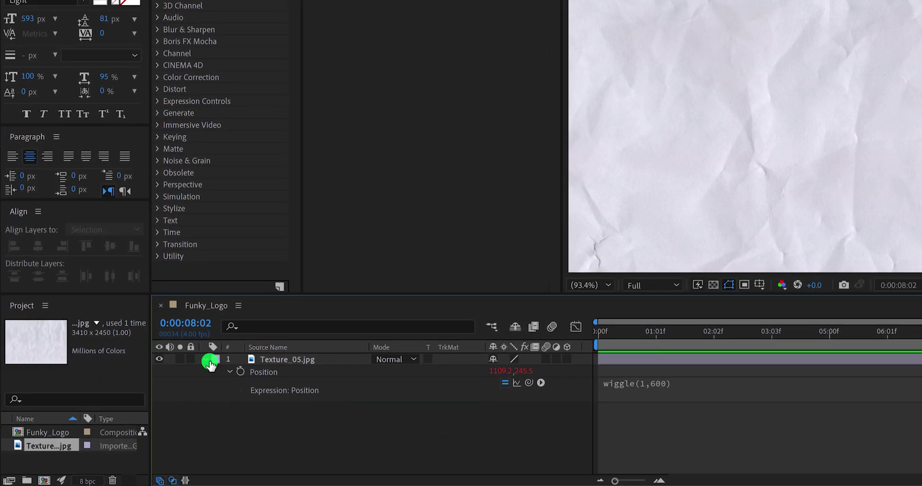
Collapse the texture layer's properties and create a black 1920 x 1080 solid named Scratch.
{"action": "left_click", "coordinate": [205, 359]}
{"action": "right_click", "coordinate": [283, 397]}
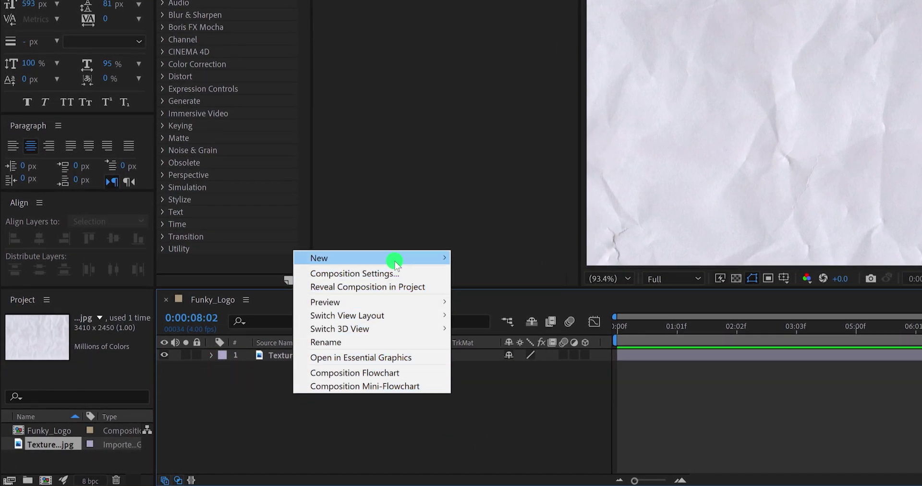
{"action": "mouse_move", "coordinate": [442, 262]}
{"action": "left_click", "coordinate": [511, 285]}
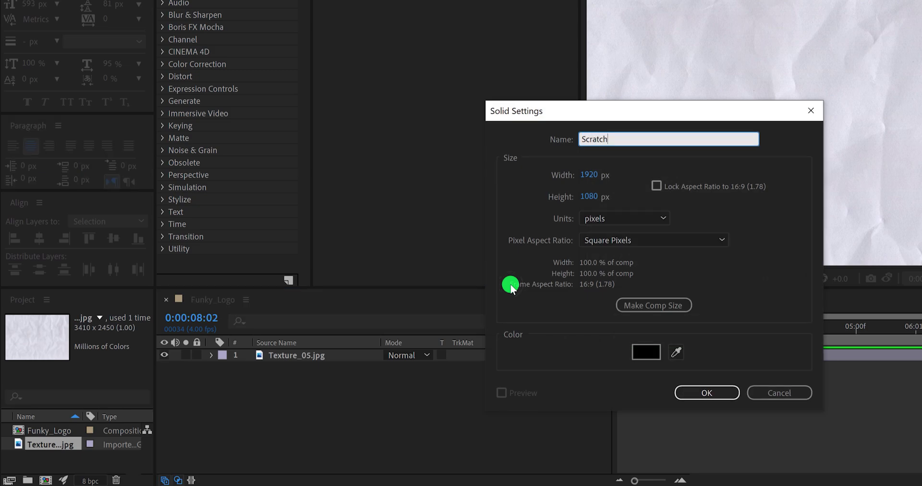
{"action": "left_click", "coordinate": [696, 392]}
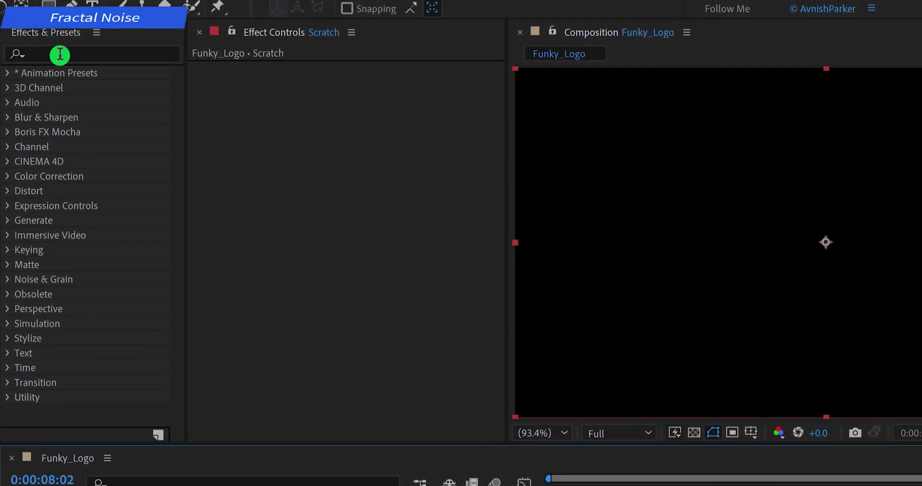
Find the Fractal Noise effect and apply it to the Scratch solid.
{"action": "left_click", "coordinate": [60, 53]}
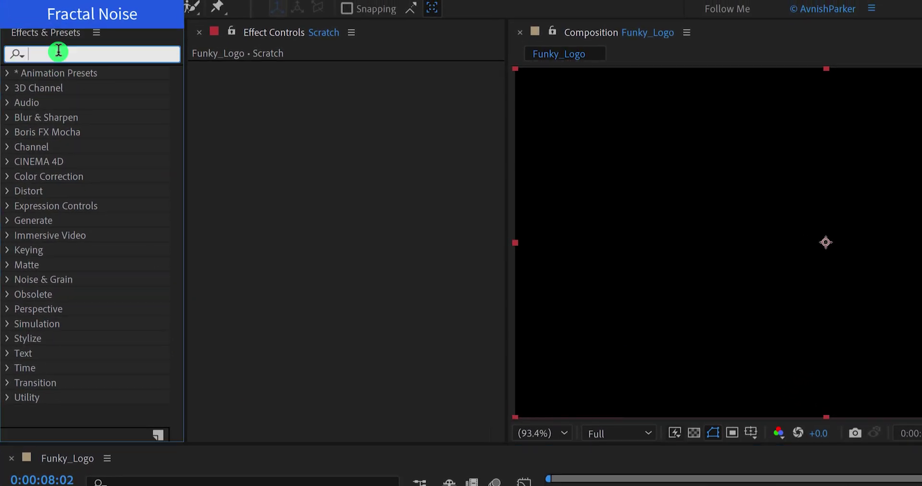
{"action": "type", "text": "fract"}
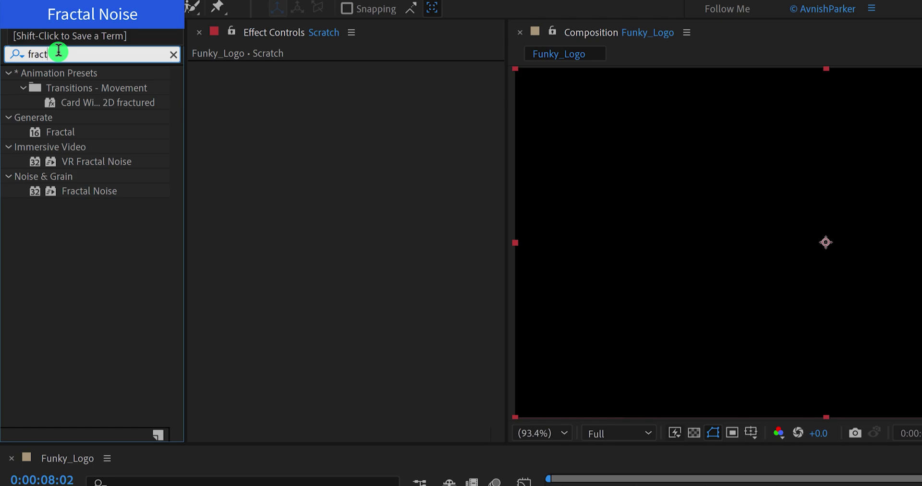
{"action": "left_click_drag", "start_coordinate": [96, 196], "coordinate": [249, 178]}
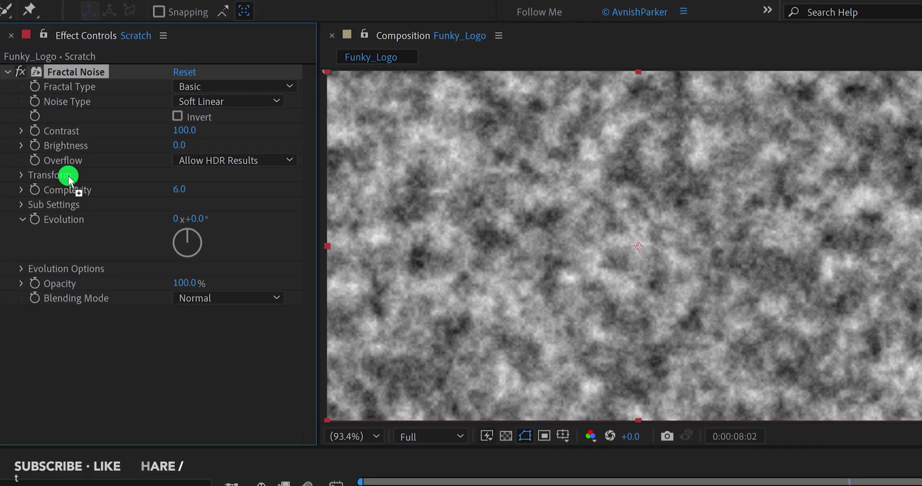
Set the Fractal Noise Contrast to 8000 and its Brightness to -3000 on the Scratch layer.
{"action": "left_click", "coordinate": [188, 130]}
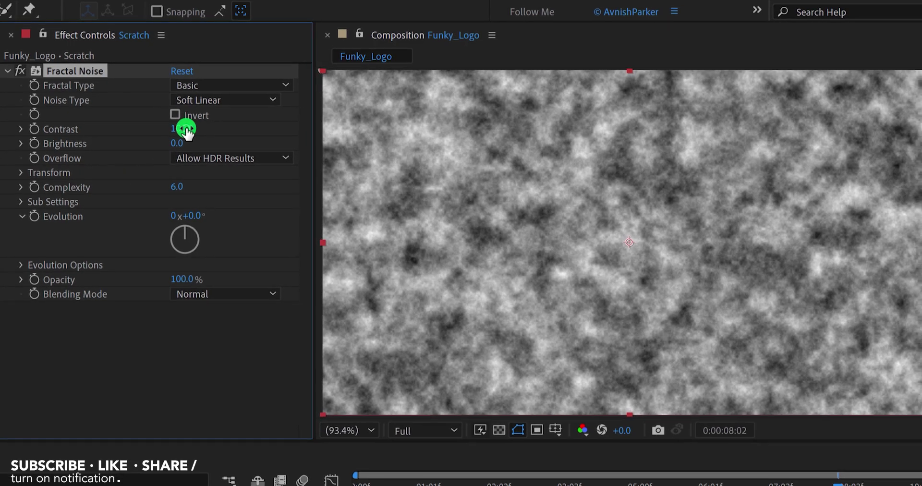
{"action": "left_click", "coordinate": [187, 130]}
{"action": "type", "text": "8000"}
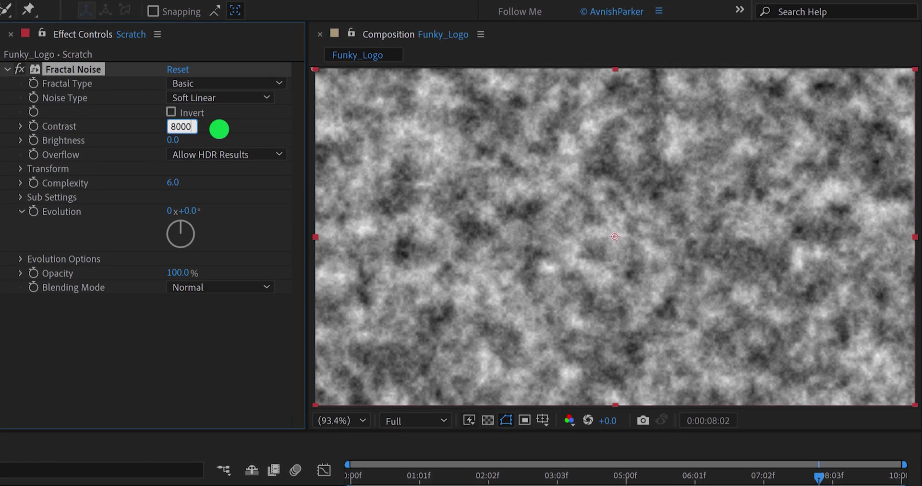
{"action": "key", "text": "Tab"}
{"action": "type", "text": "-3000"}
{"action": "key", "text": "Return"}
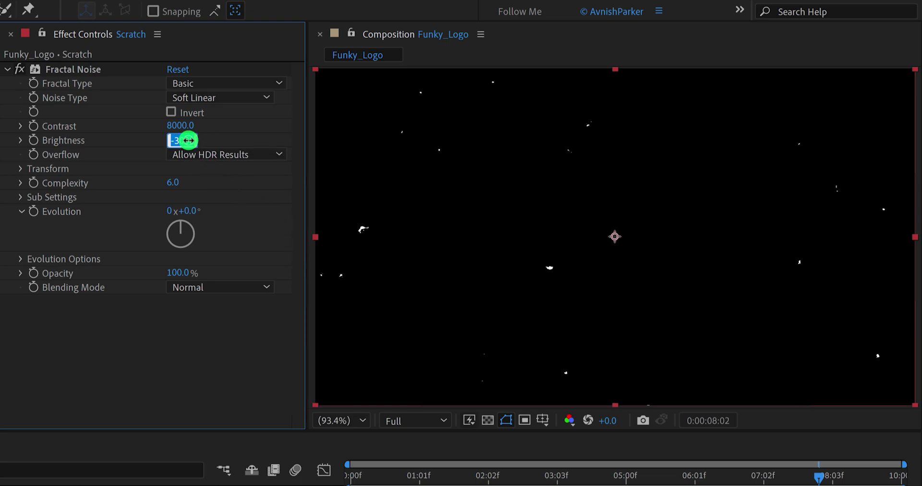
Try a Fractal Noise Brightness of -3500, and set it back up to -3200.
{"action": "left_click", "coordinate": [234, 140]}
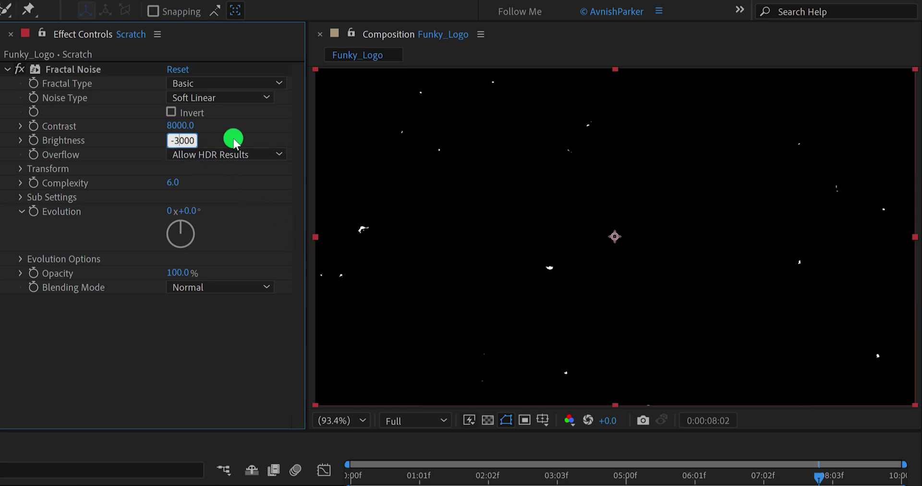
{"action": "type", "text": "500."}
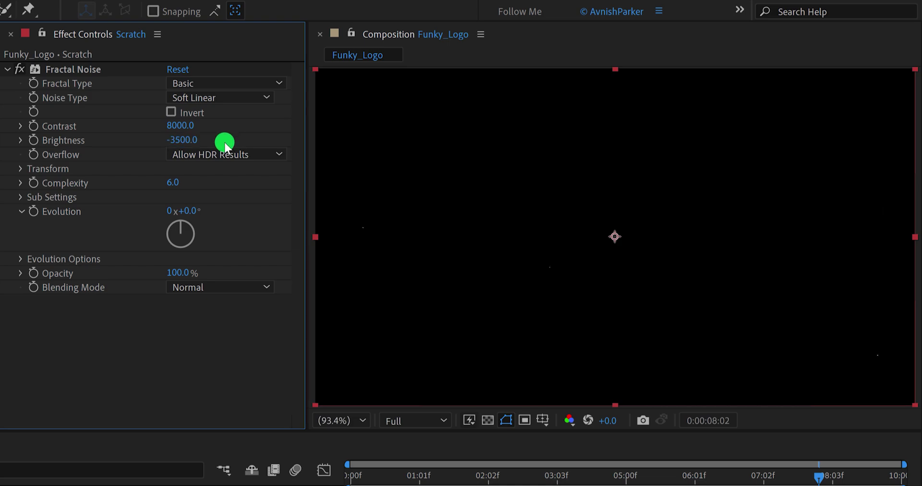
{"action": "left_click", "coordinate": [183, 140]}
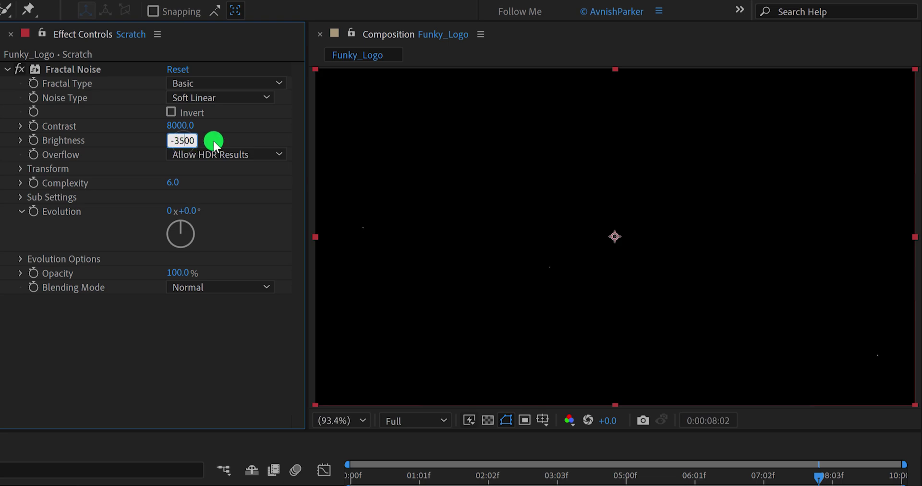
{"action": "type", "text": "2"}
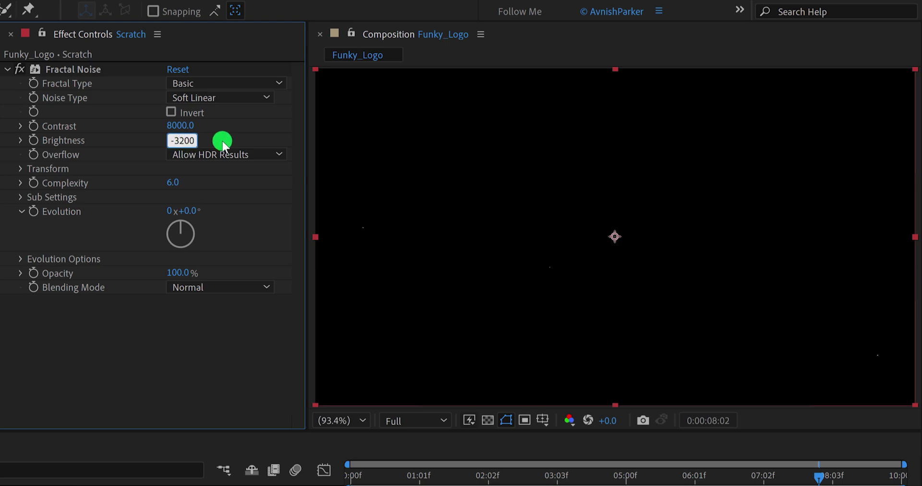
{"action": "key", "text": "Return"}
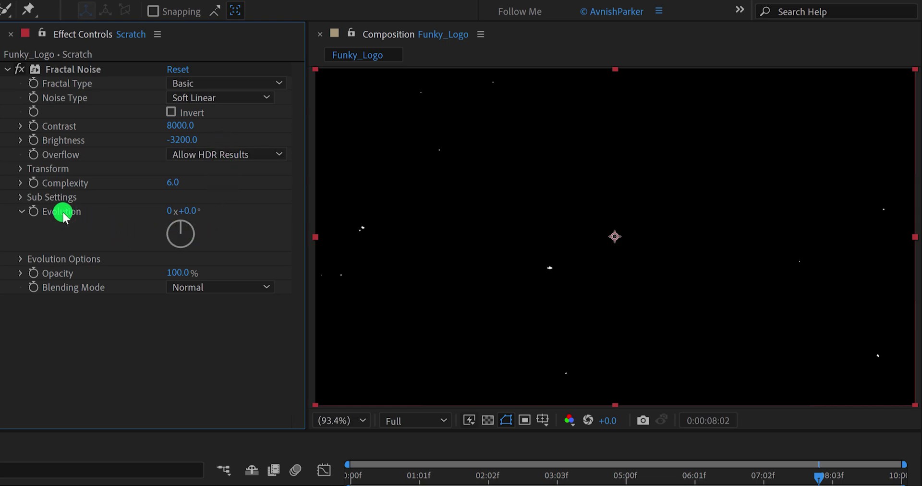
Add the expression time*300 to the Fractal Noise Evolution, preview the animation, and move the playhead to 0:00:01:01.
{"action": "left_click", "coordinate": [34, 211], "text": "alt"}
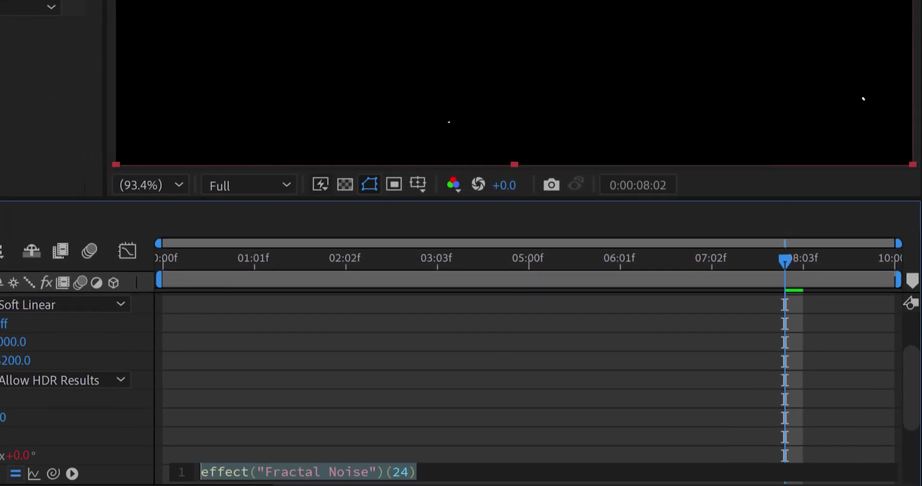
{"action": "type", "text": "time*300"}
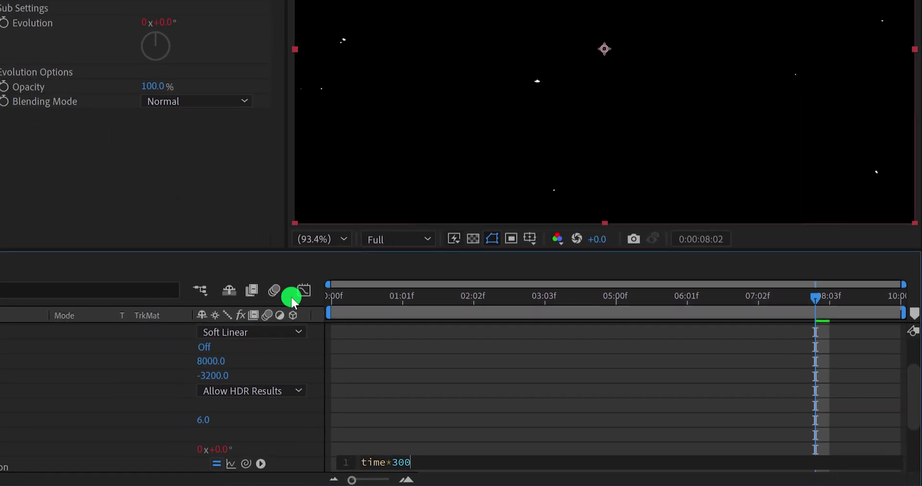
{"action": "left_click", "coordinate": [335, 343]}
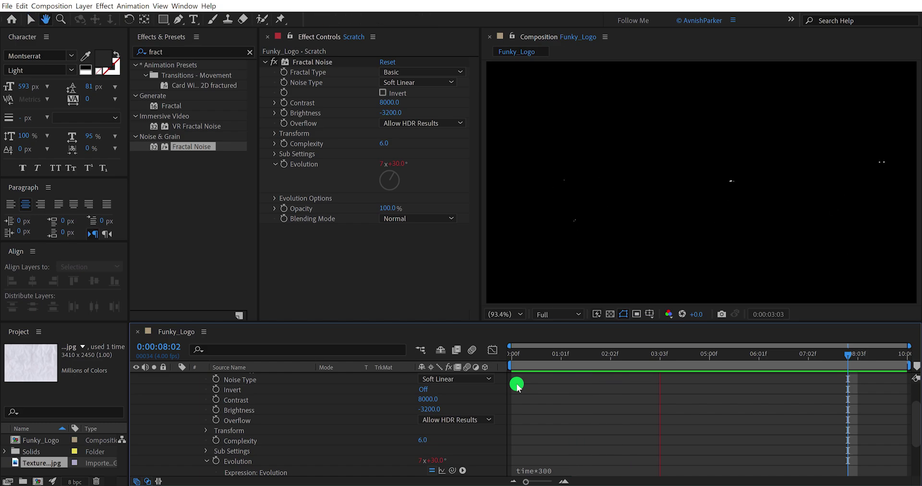
{"action": "key", "text": "space"}
{"action": "left_click", "coordinate": [560, 355]}
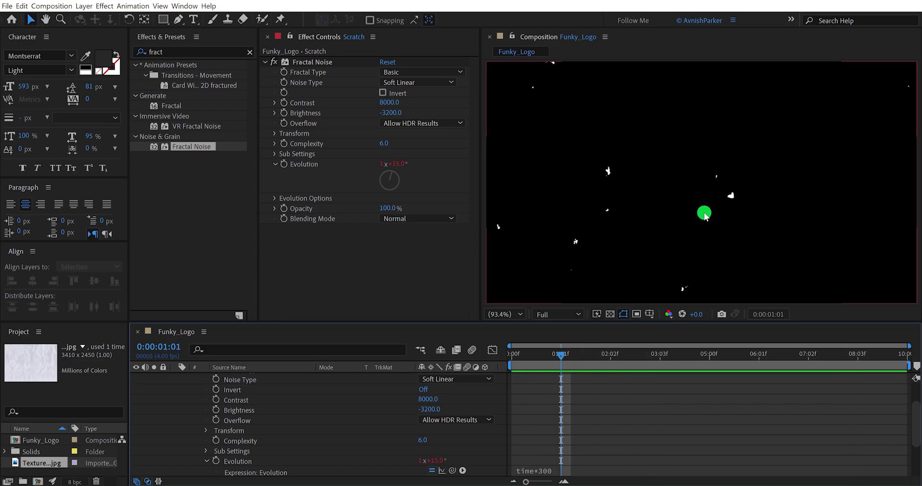
Set the Fractal Noise Brightness to -3500 and scrub the timeline to 0:00:02:03 to check the specks.
{"action": "left_click", "coordinate": [395, 112]}
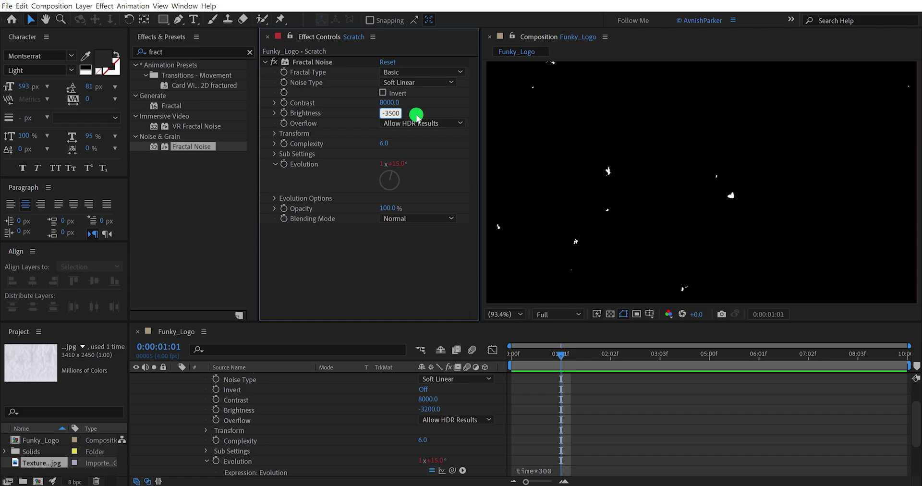
{"action": "type", "text": "-3500"}
{"action": "key", "text": "Return"}
{"action": "left_click", "coordinate": [521, 354]}
{"action": "left_click_drag", "start_coordinate": [506, 355], "coordinate": [658, 361]}
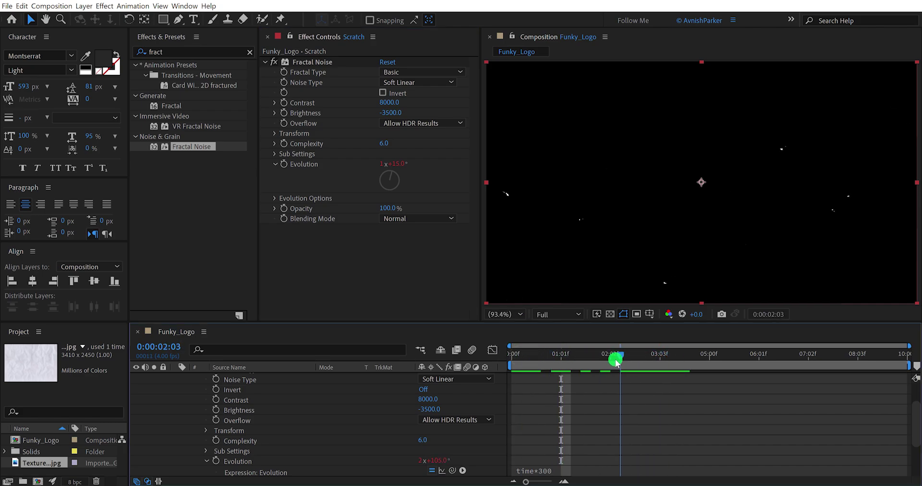
Collapse the Scratch layer's properties and toggle the timeline's blending mode column, leaving it displayed.
{"action": "scroll", "coordinate": [320, 393], "scroll_direction": "up", "scroll_amount": 5}
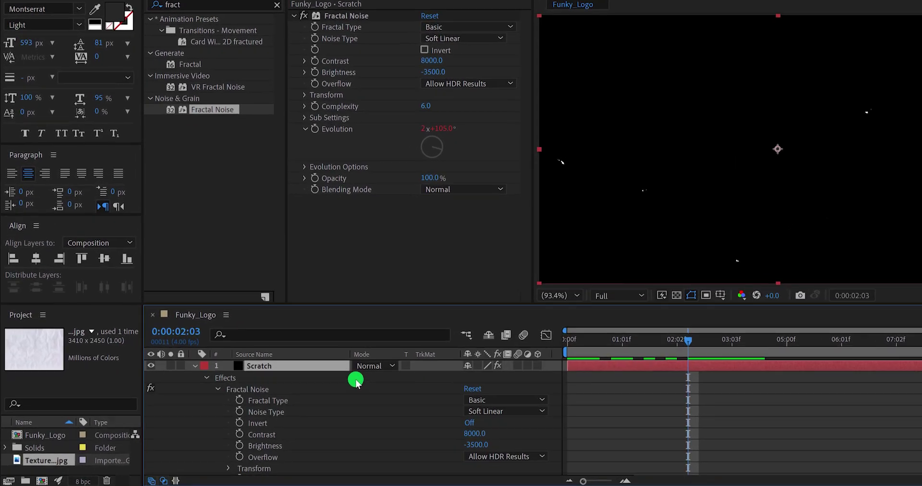
{"action": "left_click", "coordinate": [194, 365]}
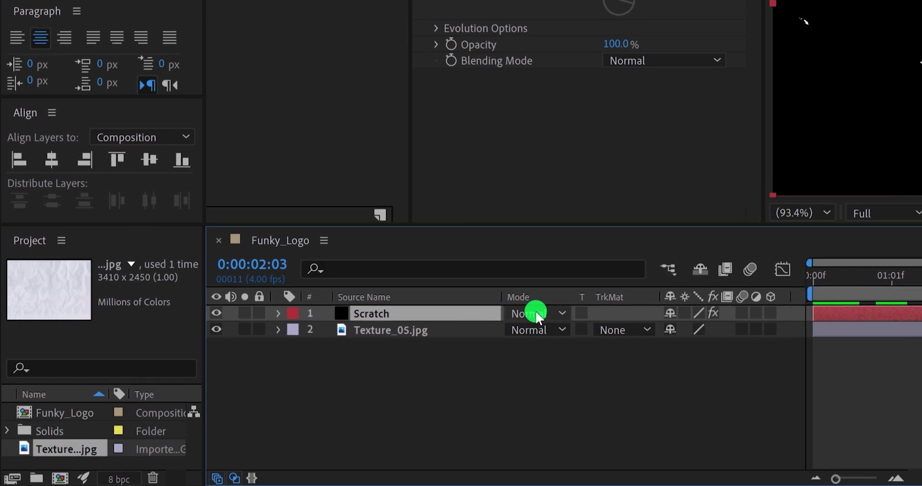
{"action": "key", "text": "F4"}
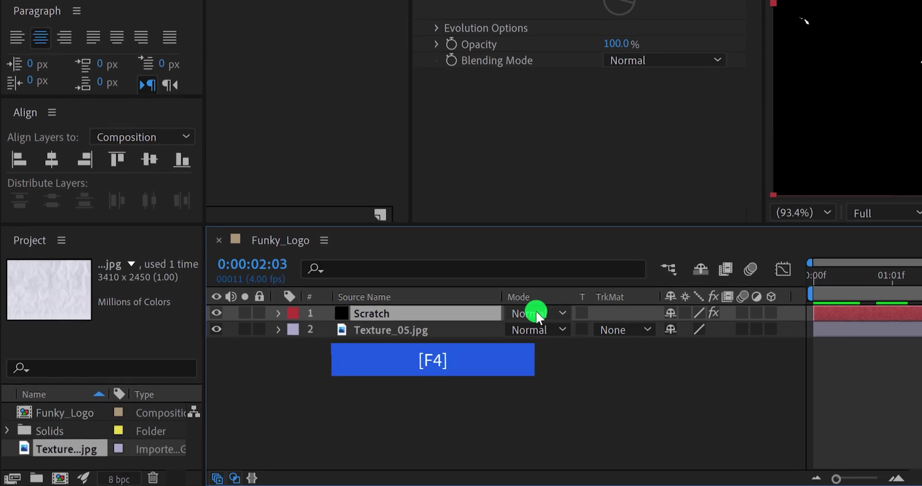
{"action": "key", "text": "F4"}
{"action": "key", "text": "F4"}
{"action": "key", "text": "F4"}
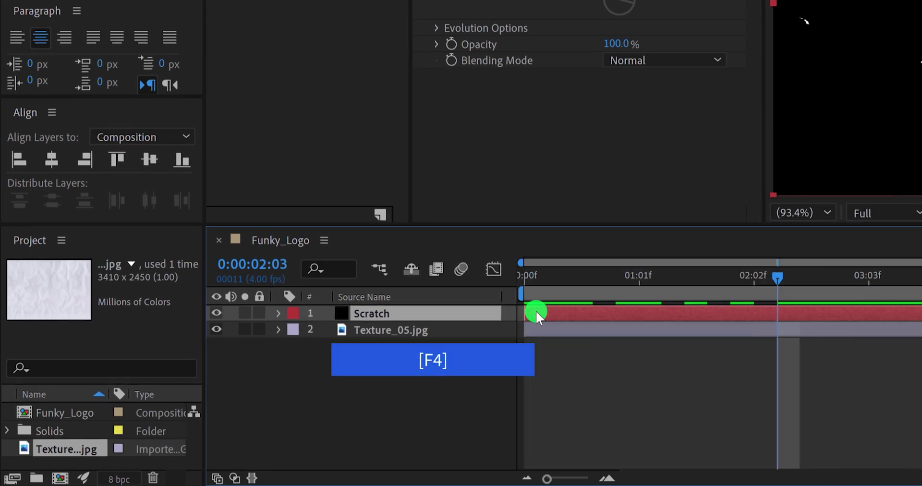
{"action": "key", "text": "F4"}
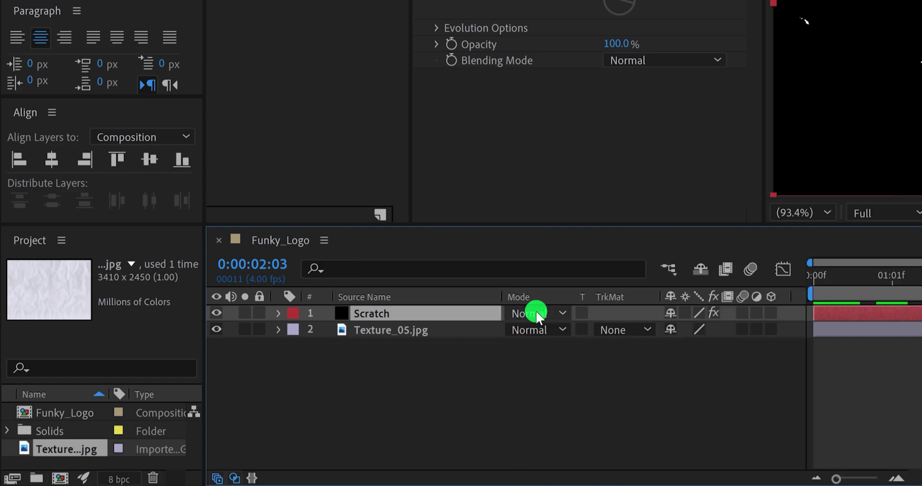
Examine which timeline columns are available, including Modes and Switches, and leave the selection unchanged.
{"action": "right_click", "coordinate": [470, 292]}
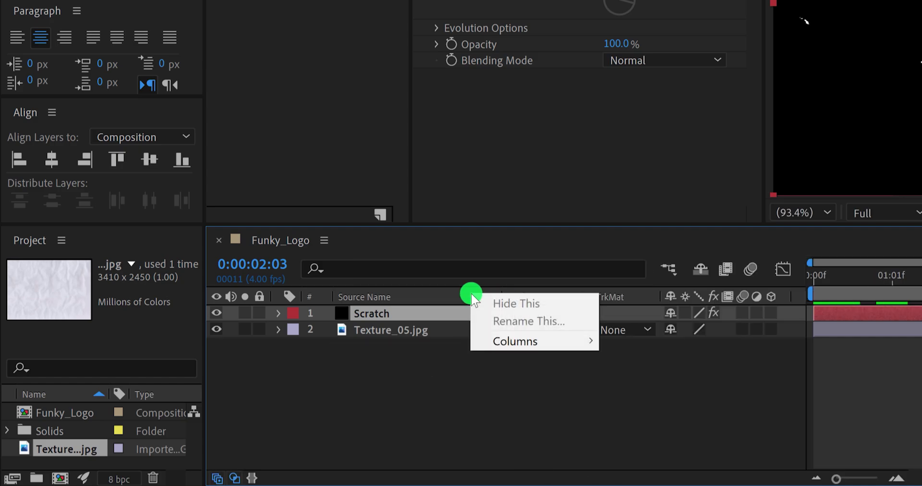
{"action": "mouse_move", "coordinate": [565, 339]}
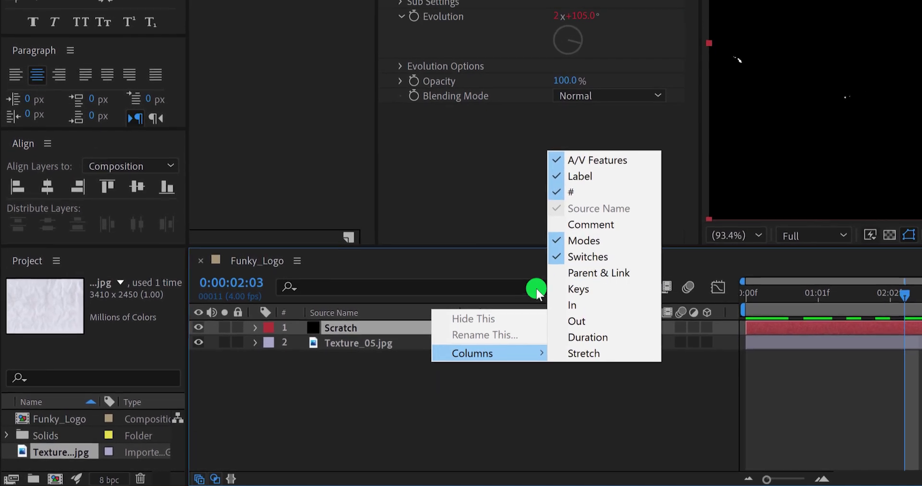
{"action": "left_click", "coordinate": [418, 327]}
Set the Scratch layer's blending mode to Screen and scrub the timeline to 0:00:01:01.
{"action": "left_click", "coordinate": [482, 329]}
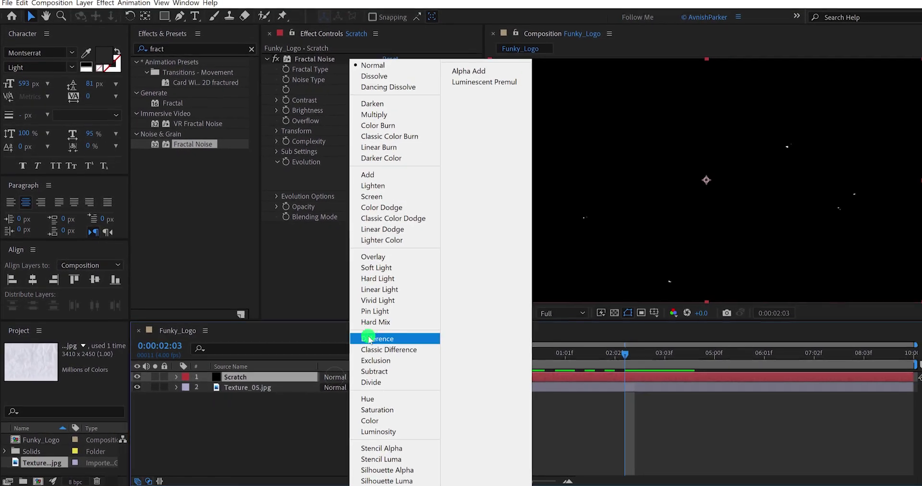
{"action": "left_click", "coordinate": [387, 184]}
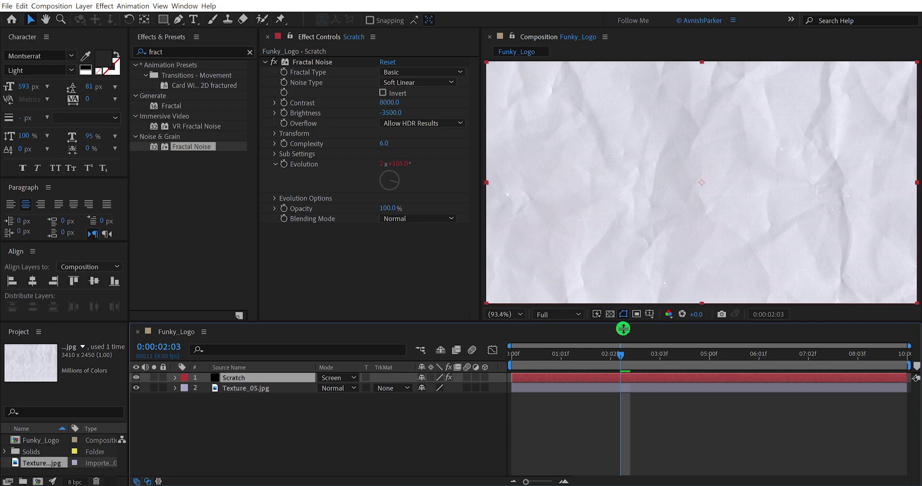
{"action": "left_click_drag", "start_coordinate": [611, 357], "coordinate": [564, 356]}
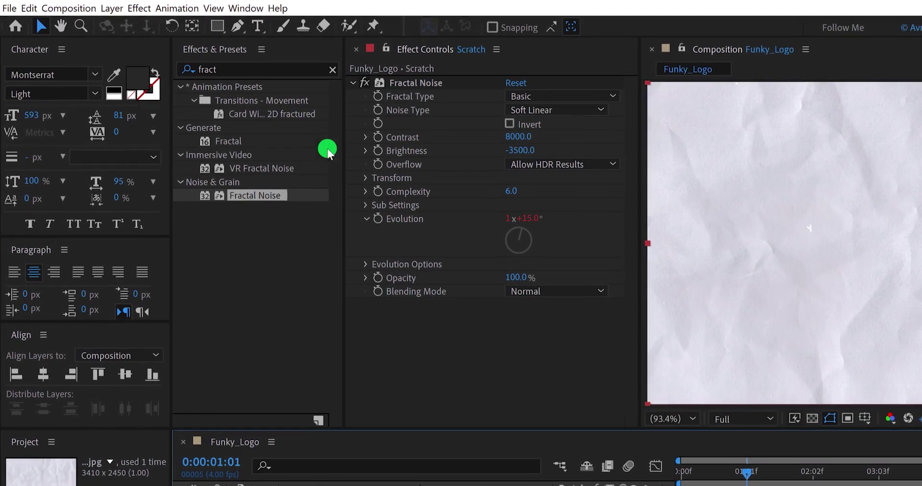
Find the Invert effect, apply it to the Scratch layer below Fractal Noise, and scrub the timeline to 0:00:01:02.
{"action": "left_click", "coordinate": [263, 74]}
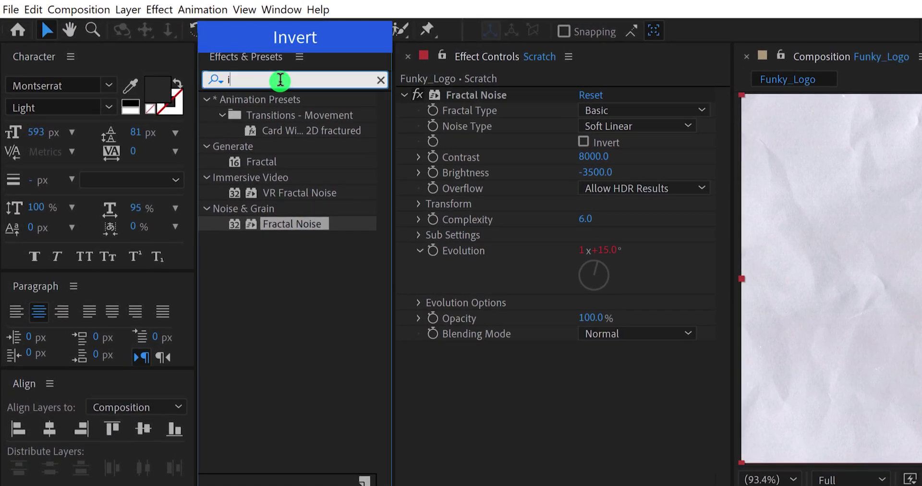
{"action": "type", "text": "inver"}
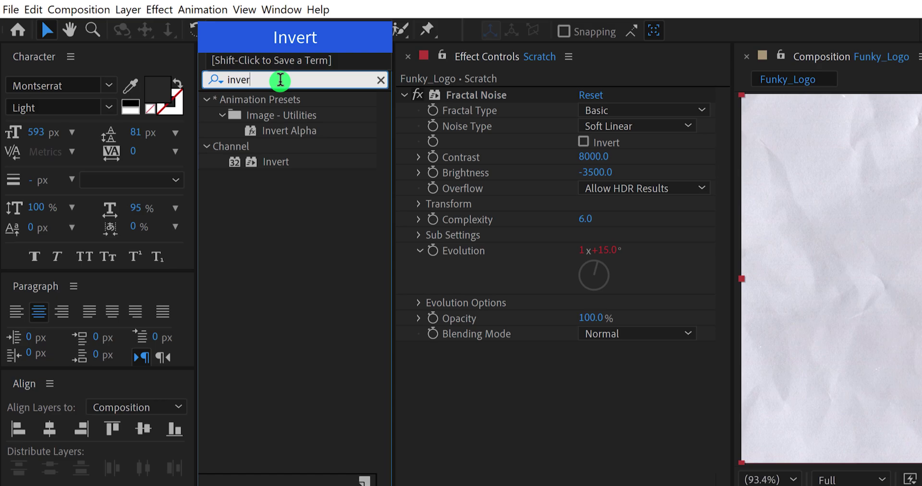
{"action": "left_click", "coordinate": [273, 164]}
{"action": "left_click_drag", "start_coordinate": [281, 164], "coordinate": [510, 380]}
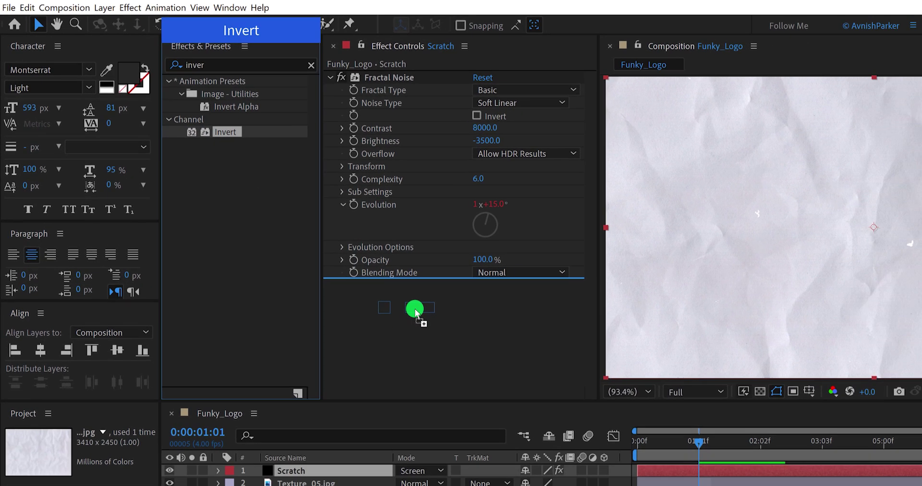
{"action": "left_click_drag", "start_coordinate": [416, 315], "coordinate": [417, 314]}
{"action": "left_click_drag", "start_coordinate": [690, 450], "coordinate": [663, 449]}
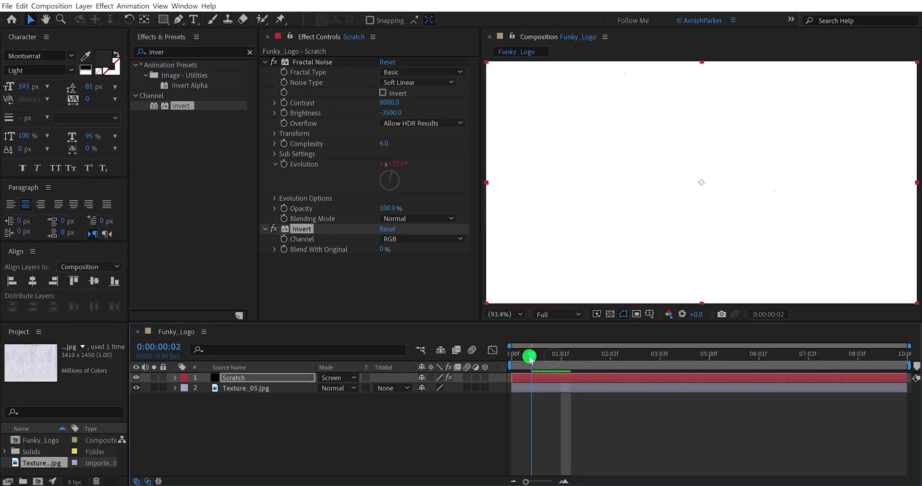
{"action": "left_click_drag", "start_coordinate": [530, 358], "coordinate": [557, 363]}
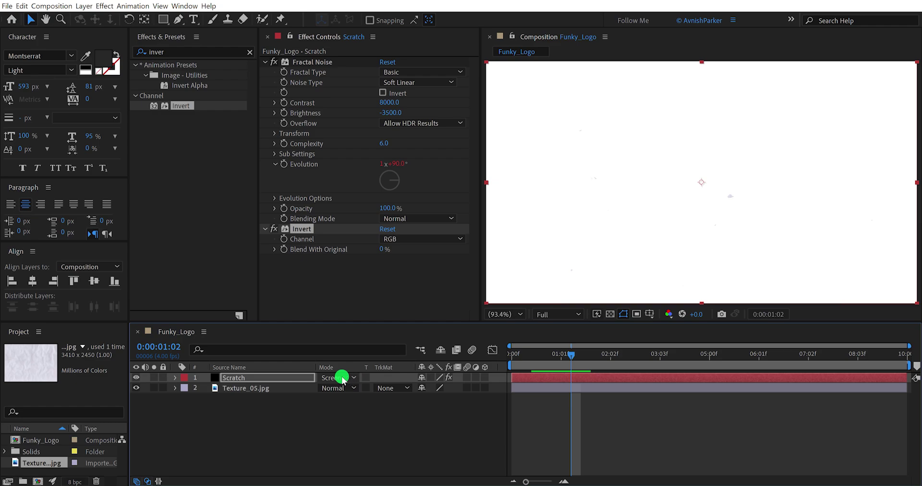
Set the Scratch layer's blending mode to Multiply, preview the animation up to 0:00:04:03, and reselect the layer.
{"action": "left_click", "coordinate": [342, 378]}
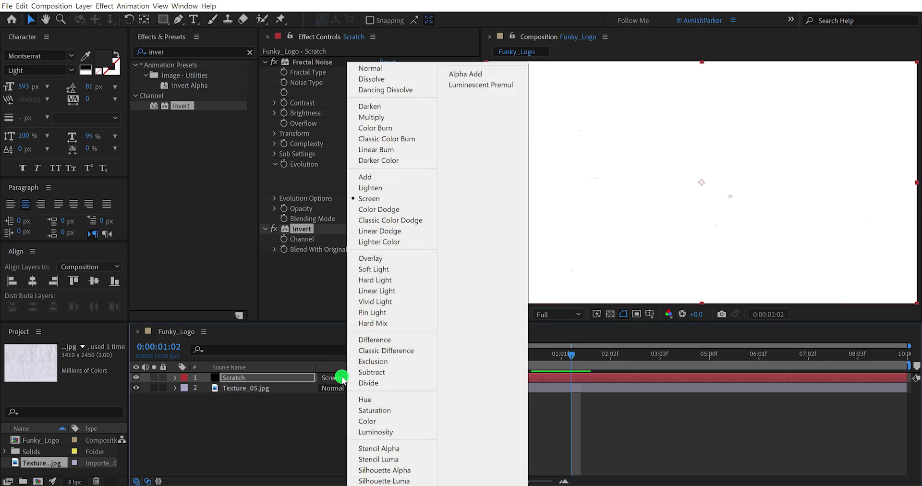
{"action": "left_click", "coordinate": [371, 118]}
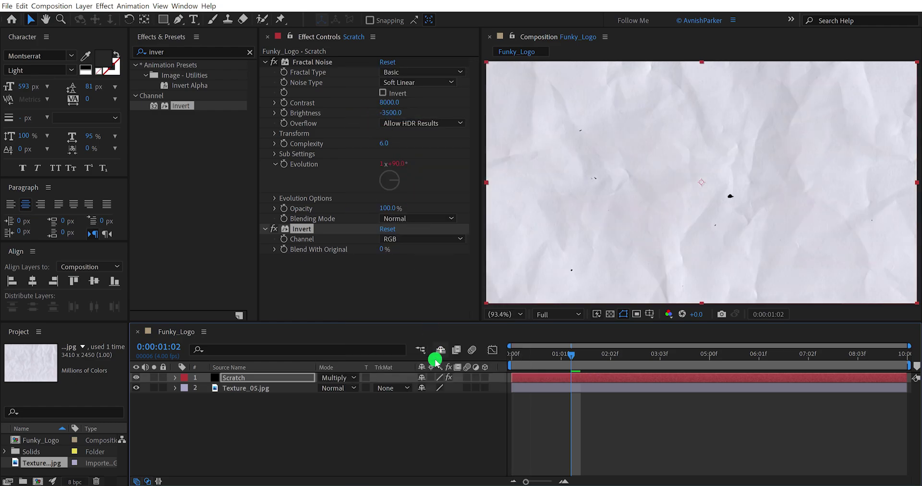
{"action": "left_click", "coordinate": [439, 408]}
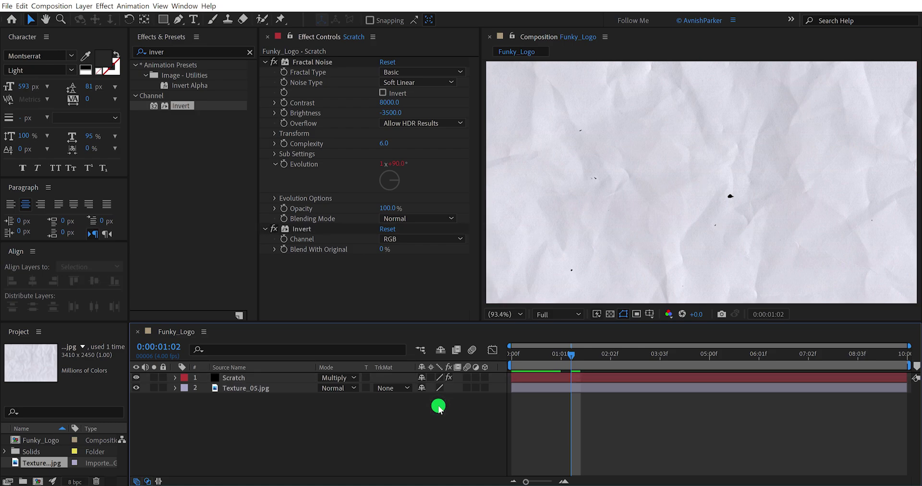
{"action": "key", "text": "space"}
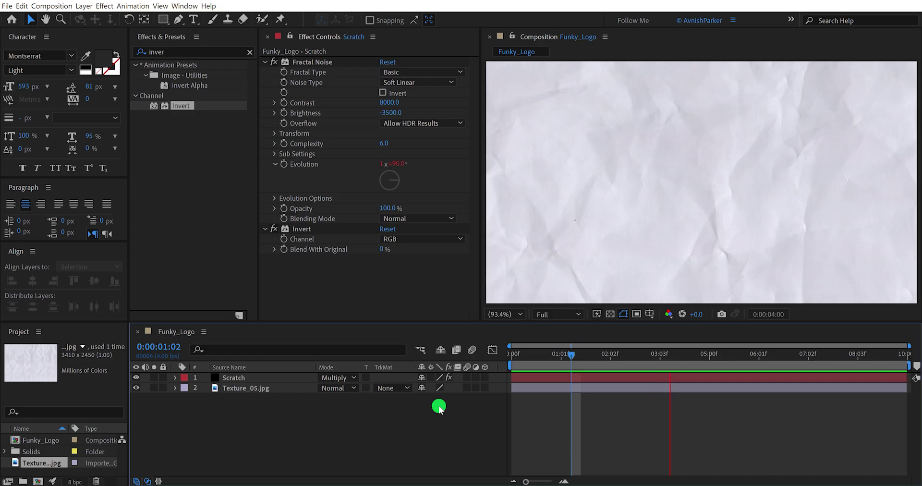
{"action": "key", "text": "space"}
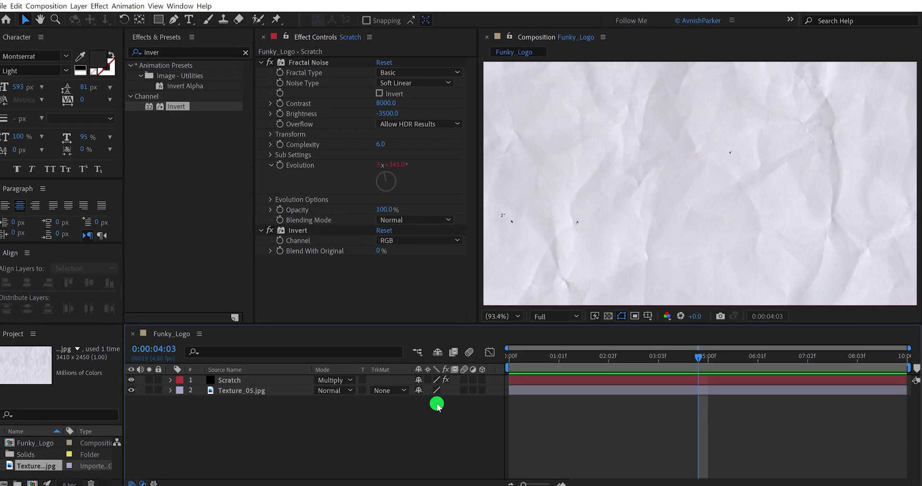
{"action": "left_click", "coordinate": [229, 379]}
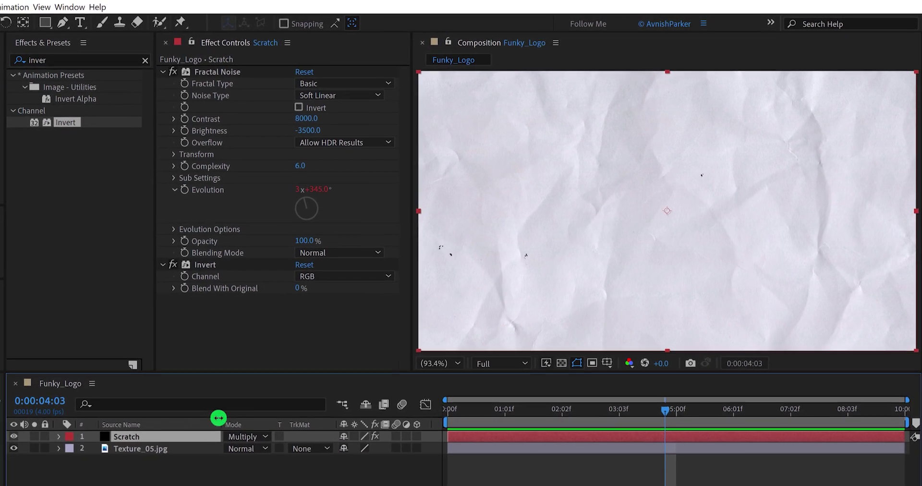
Set the Fractal Noise transform scale on the Scratch layer to 50.
{"action": "left_click", "coordinate": [176, 154]}
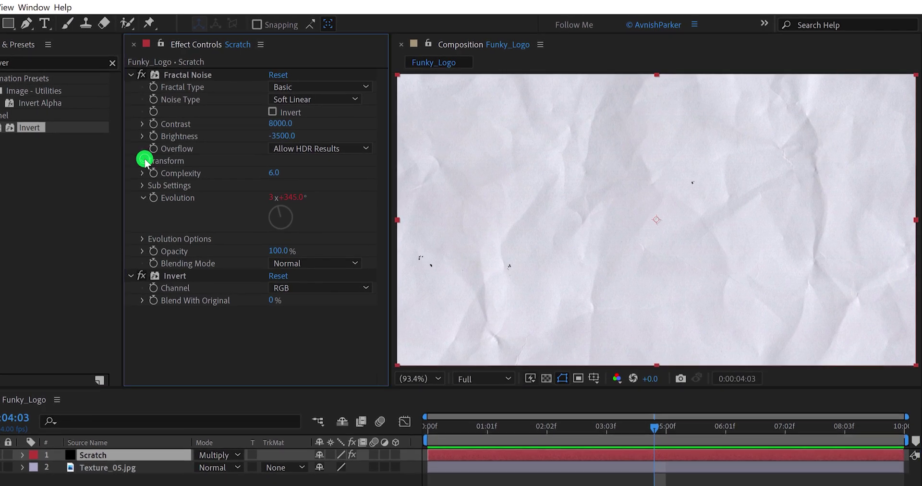
{"action": "left_click", "coordinate": [143, 161]}
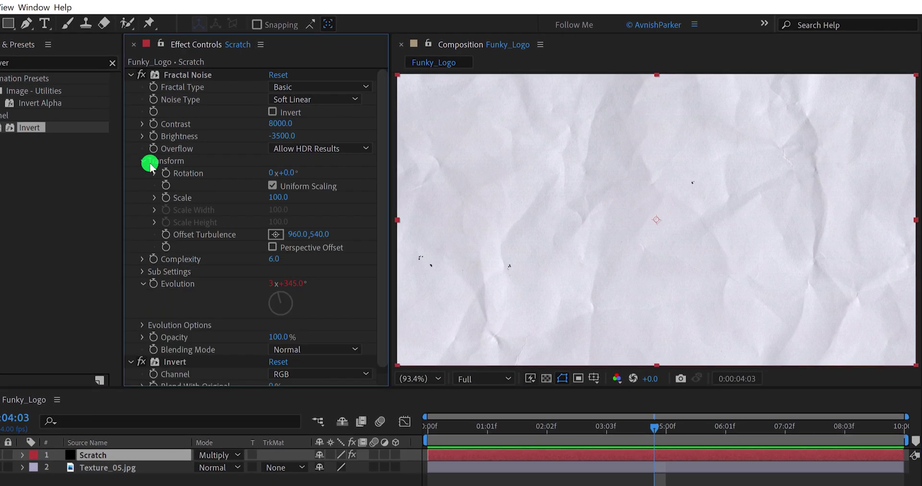
{"action": "left_click", "coordinate": [316, 203]}
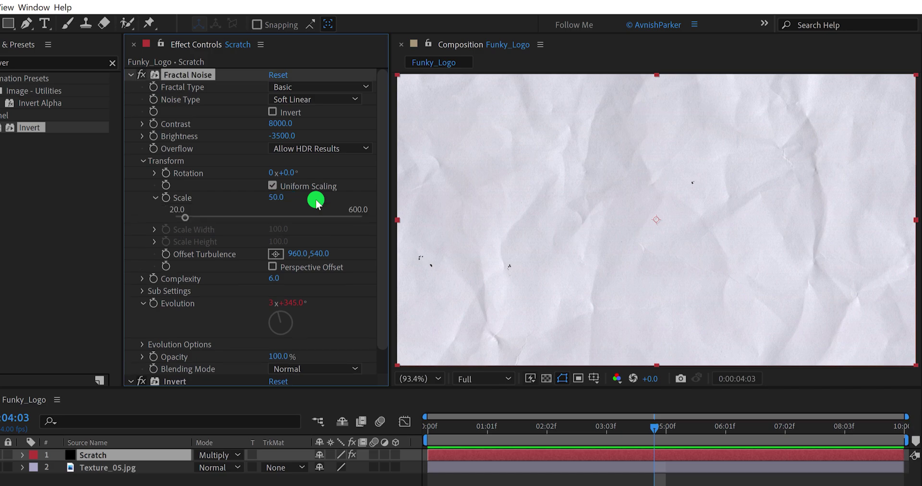
Set the Fractal Noise brightness to -3200, preview the specks, and scrub the timeline to 0:00:01:00.
{"action": "left_click", "coordinate": [283, 136]}
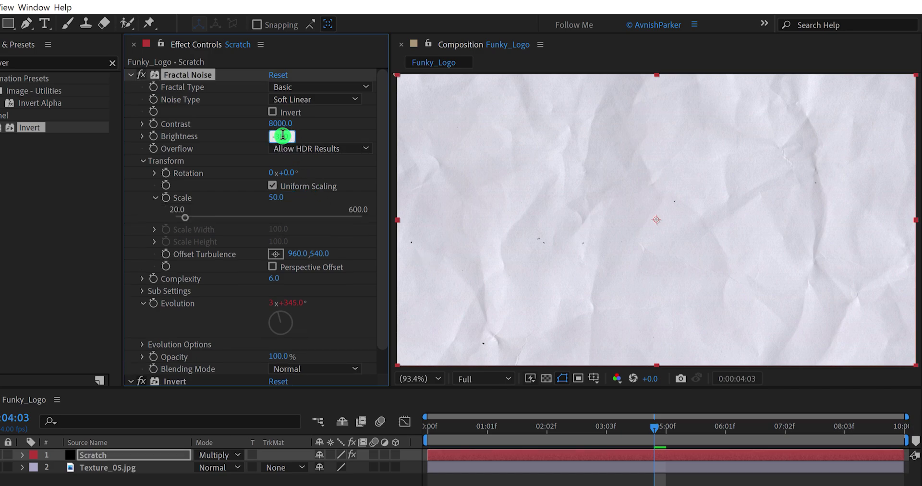
{"action": "type", "text": "-3200"}
{"action": "key", "text": "Return"}
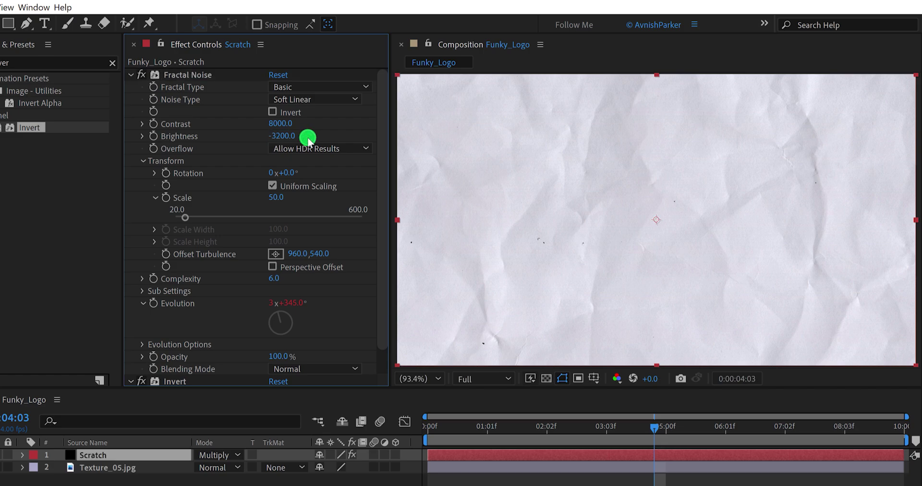
{"action": "key", "text": "space"}
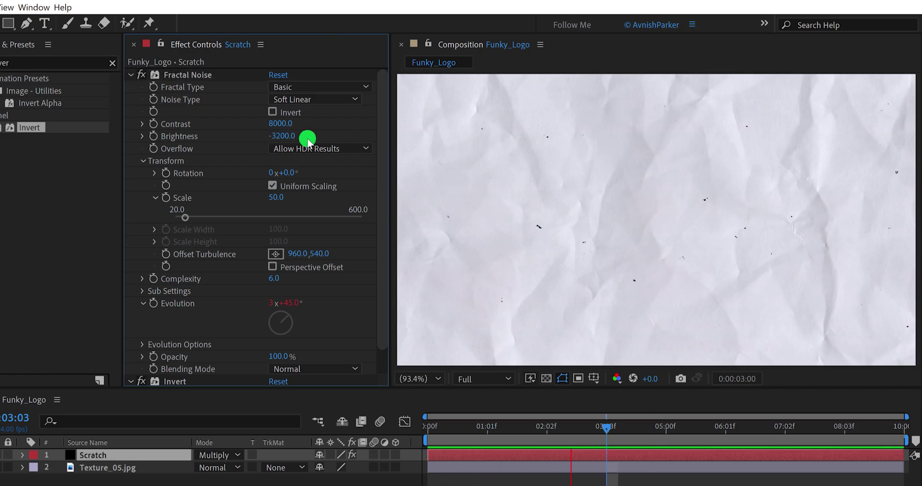
{"action": "left_click_drag", "start_coordinate": [426, 430], "coordinate": [472, 446]}
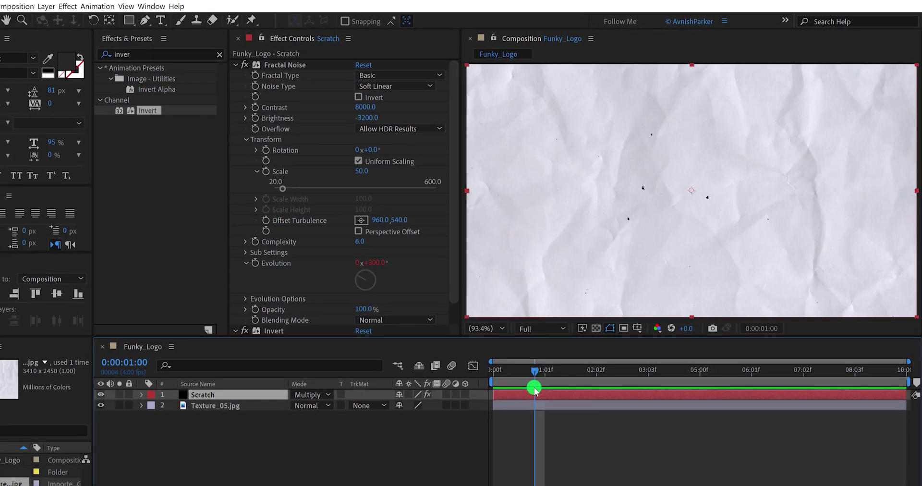
{"action": "left_click", "coordinate": [206, 450]}
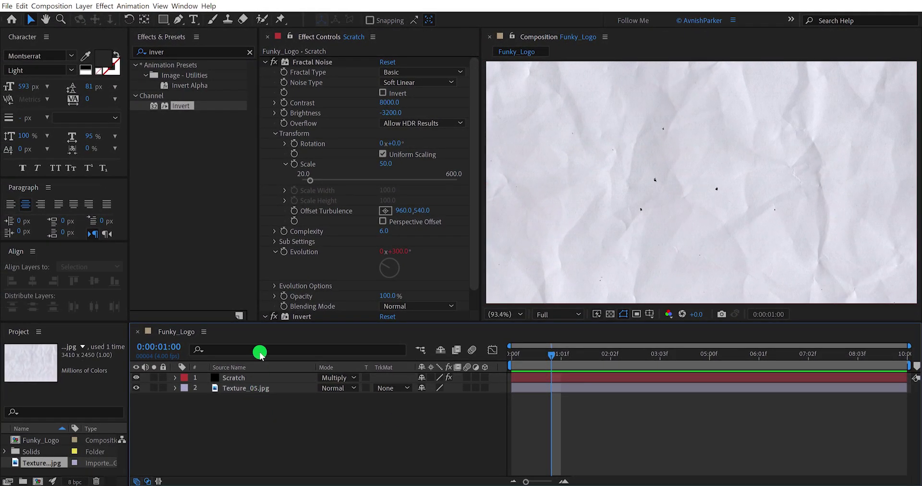
Create a text layer reading "carrom" in the composition.
{"action": "left_click", "coordinate": [193, 20]}
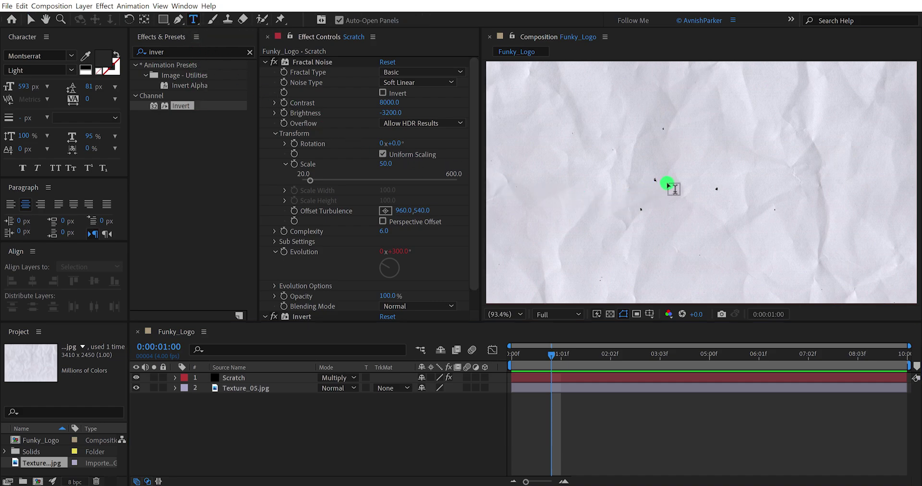
{"action": "left_click", "coordinate": [667, 185]}
{"action": "type", "text": "carrom"}
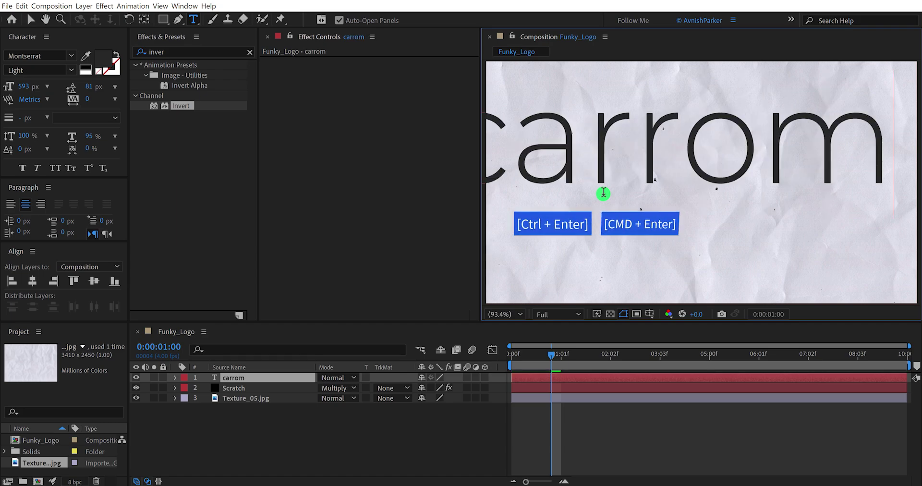
{"action": "key", "text": "ctrl+Return"}
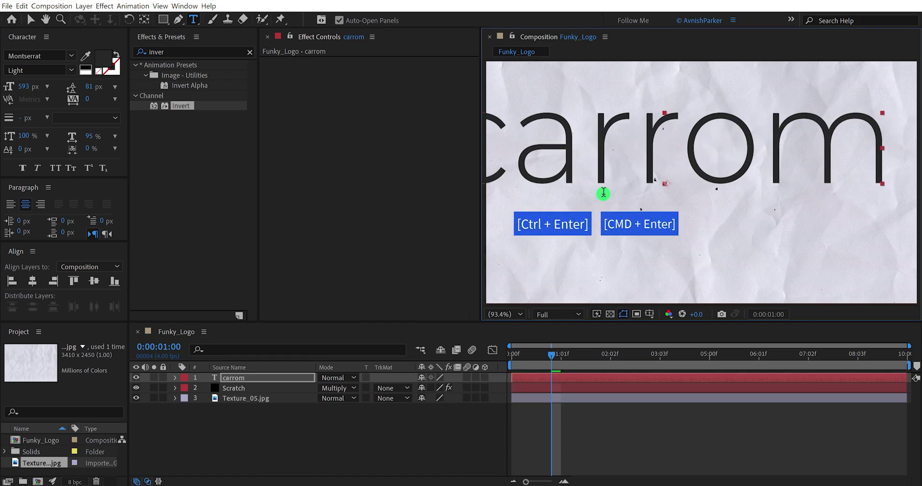
Set the carrom text to Montserrat Bold at 260 px and center it horizontally and vertically in the composition.
{"action": "left_click", "coordinate": [71, 69]}
{"action": "left_click", "coordinate": [30, 136]}
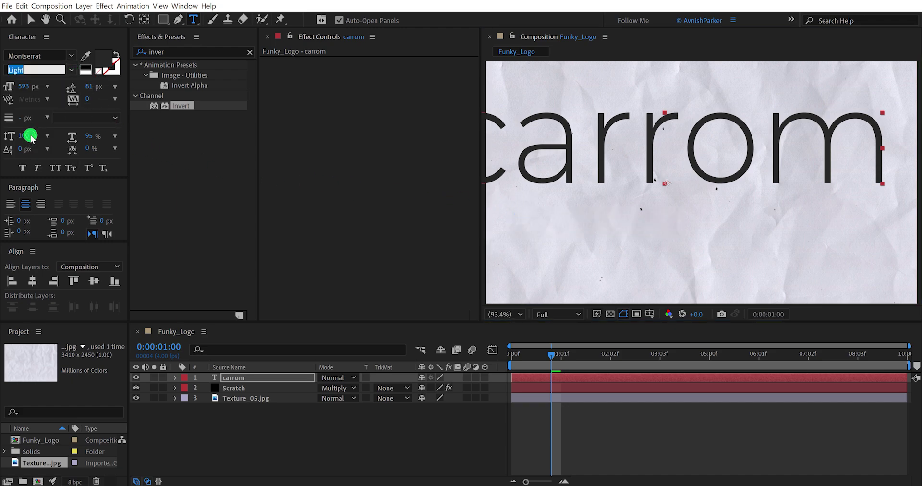
{"action": "left_click_drag", "start_coordinate": [24, 90], "coordinate": [18, 182]}
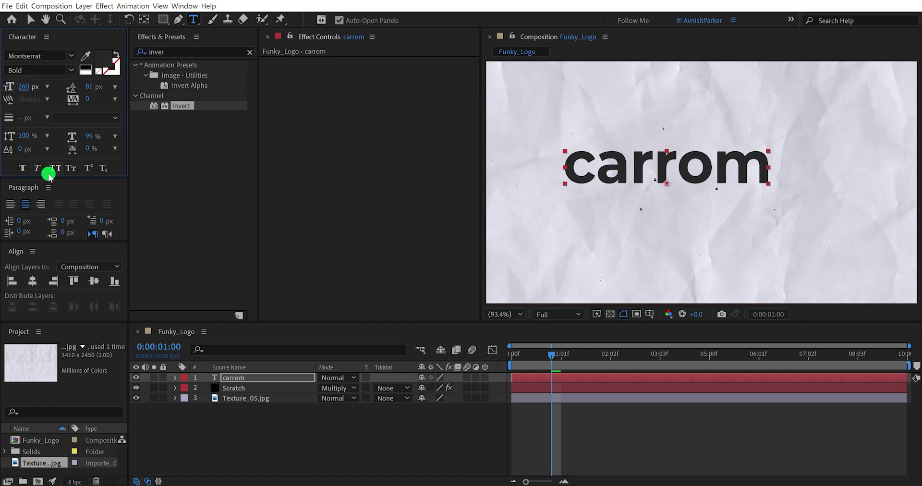
{"action": "left_click", "coordinate": [32, 281]}
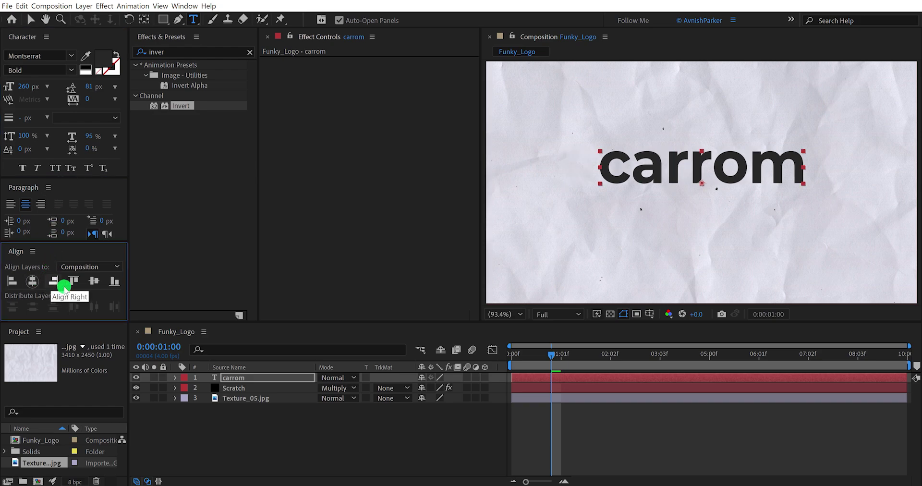
{"action": "left_click", "coordinate": [95, 282]}
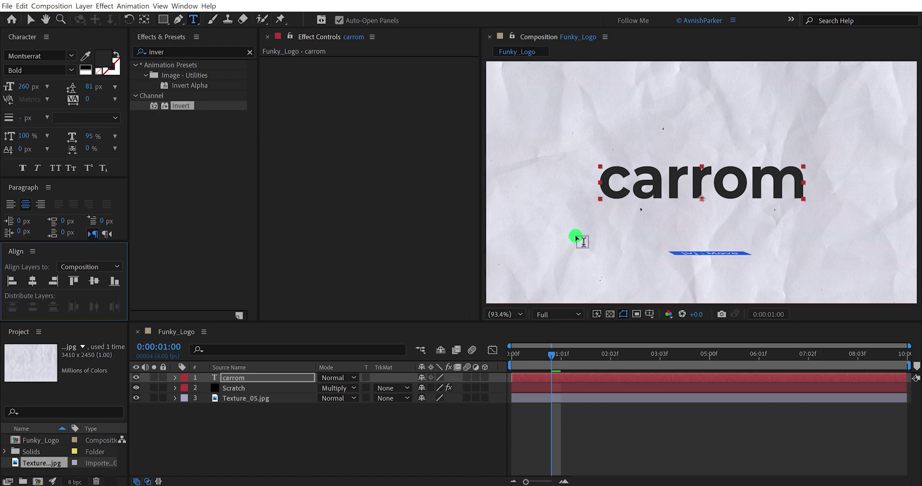
{"action": "key", "text": "v"}
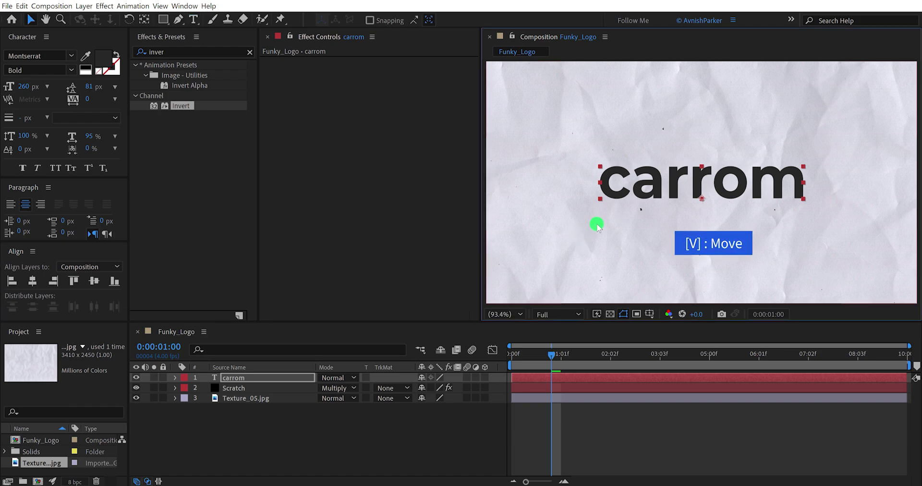
Scrub the timeline from the start to 0:00:01:00 and select the carrom layer.
{"action": "left_click", "coordinate": [512, 354]}
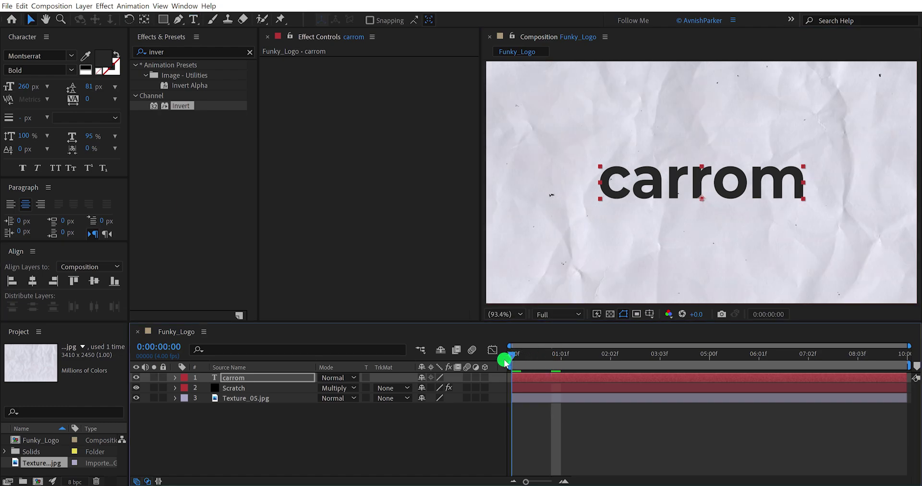
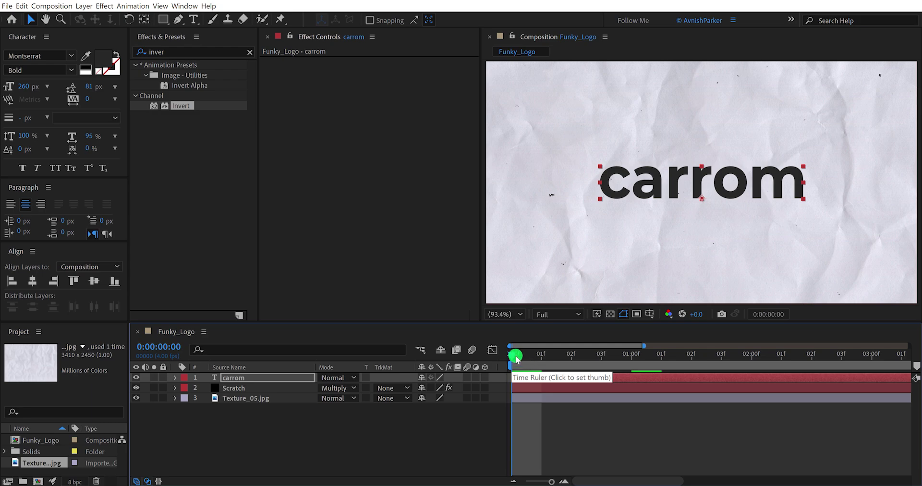
{"action": "left_click_drag", "start_coordinate": [516, 356], "coordinate": [632, 369]}
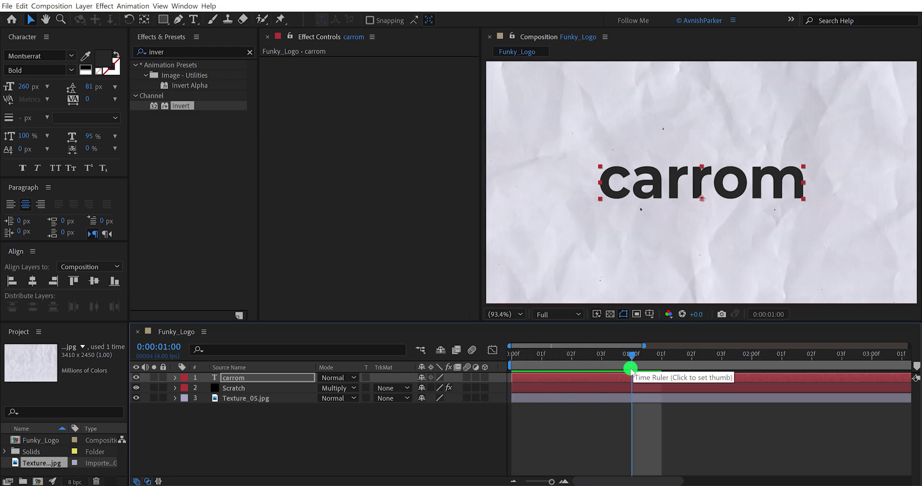
{"action": "left_click", "coordinate": [613, 380]}
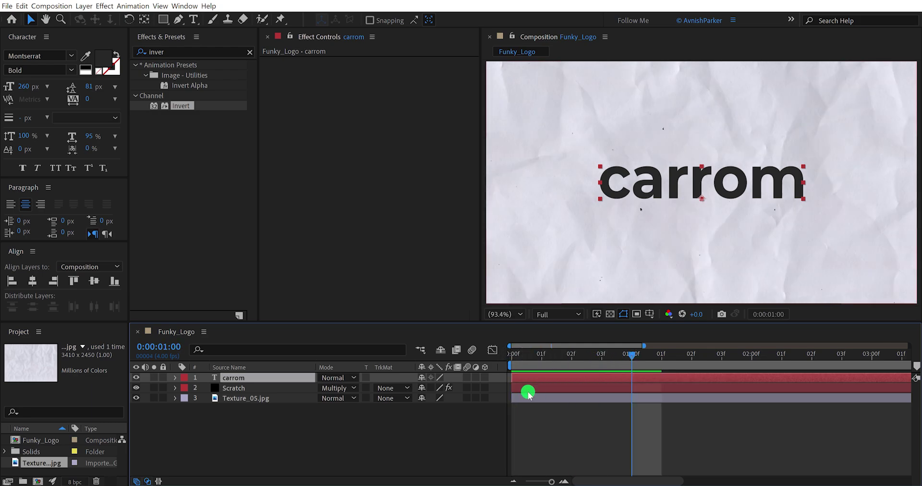
Create a black 1920 x 1080 solid named Color and move it below the carrom text layer.
{"action": "right_click", "coordinate": [367, 422]}
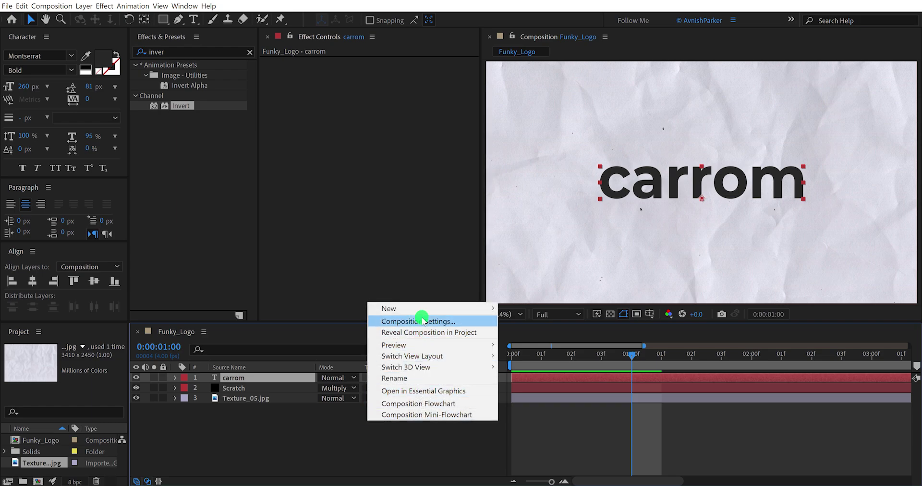
{"action": "mouse_move", "coordinate": [417, 308]}
{"action": "left_click", "coordinate": [546, 331]}
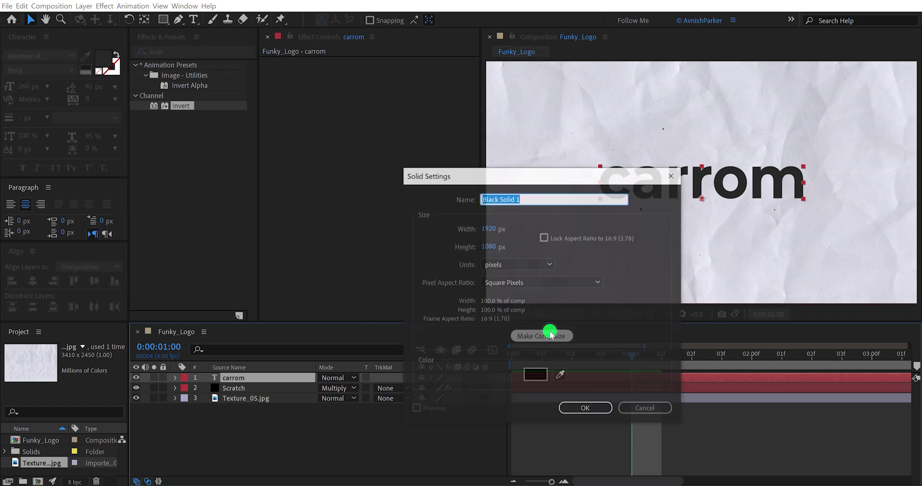
{"action": "left_click", "coordinate": [566, 407]}
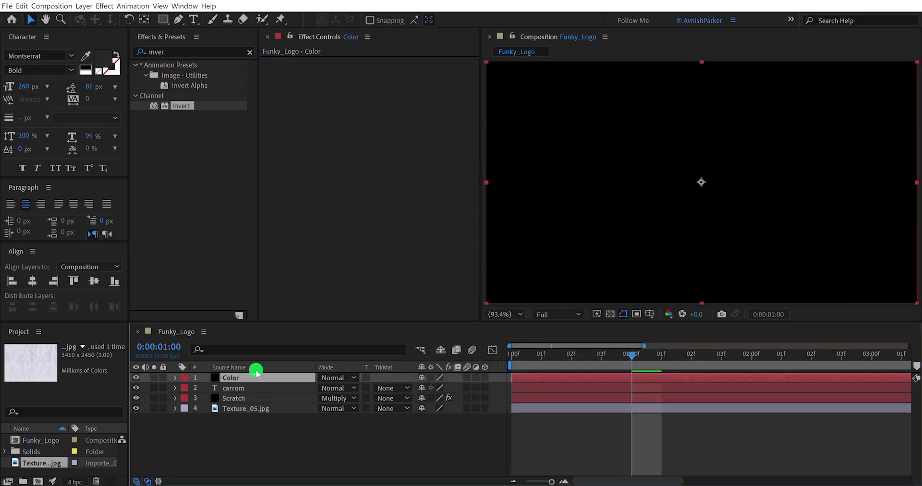
{"action": "left_click_drag", "start_coordinate": [247, 377], "coordinate": [247, 393]}
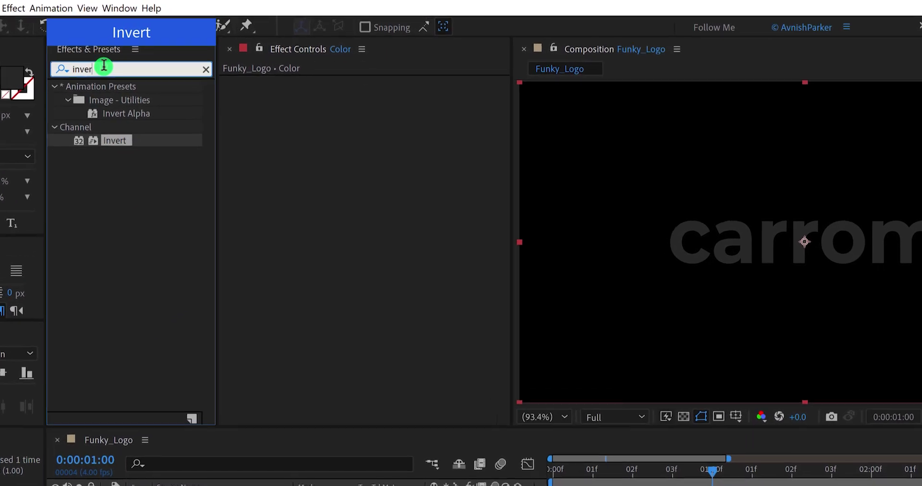
Find the Fill effect, apply it to the Color layer, and set its color to FF003A.
{"action": "double_click", "coordinate": [129, 62]}
{"action": "type", "text": "fill"}
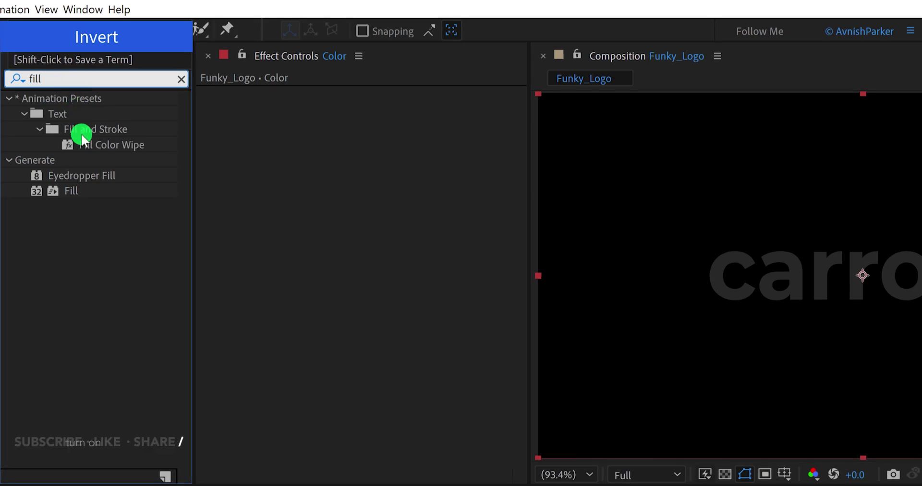
{"action": "left_click_drag", "start_coordinate": [71, 192], "coordinate": [274, 182]}
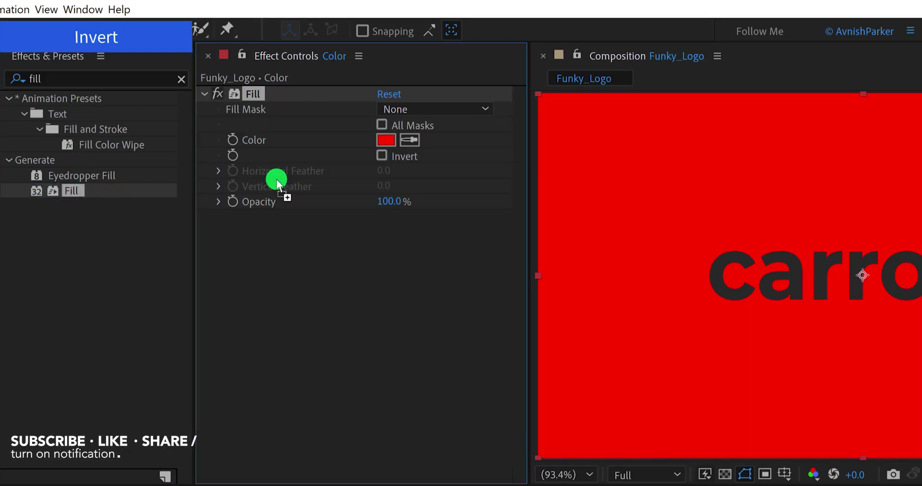
{"action": "left_click", "coordinate": [383, 141]}
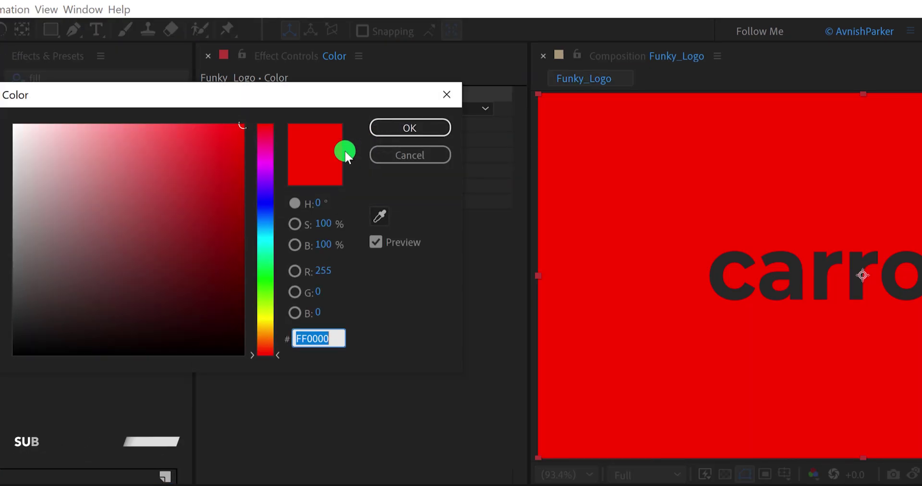
{"action": "left_click_drag", "start_coordinate": [262, 146], "coordinate": [237, 120]}
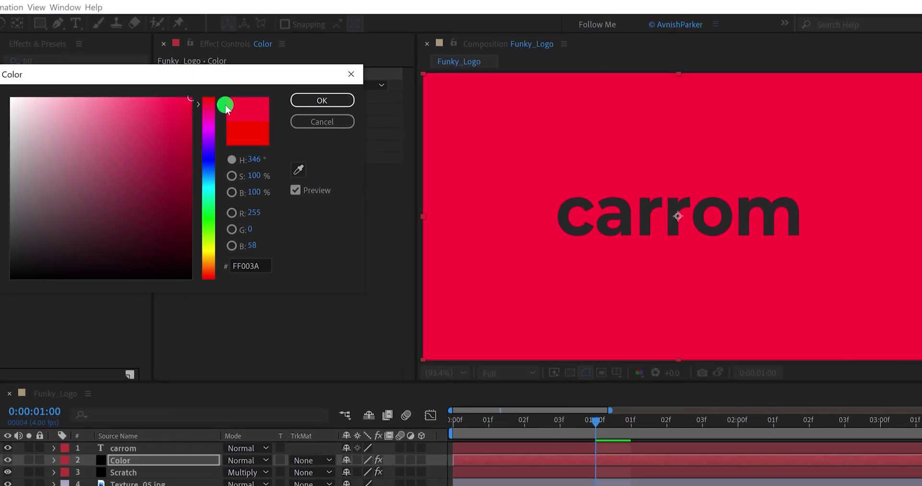
{"action": "left_click", "coordinate": [366, 114]}
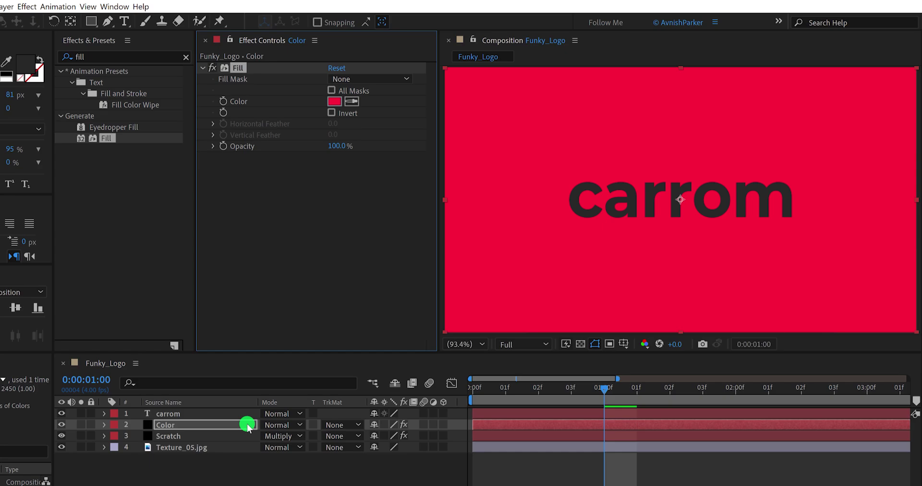
Set the Color layer's blending mode to Multiply and move the playhead to 0:00:00:02.
{"action": "left_click", "coordinate": [284, 424]}
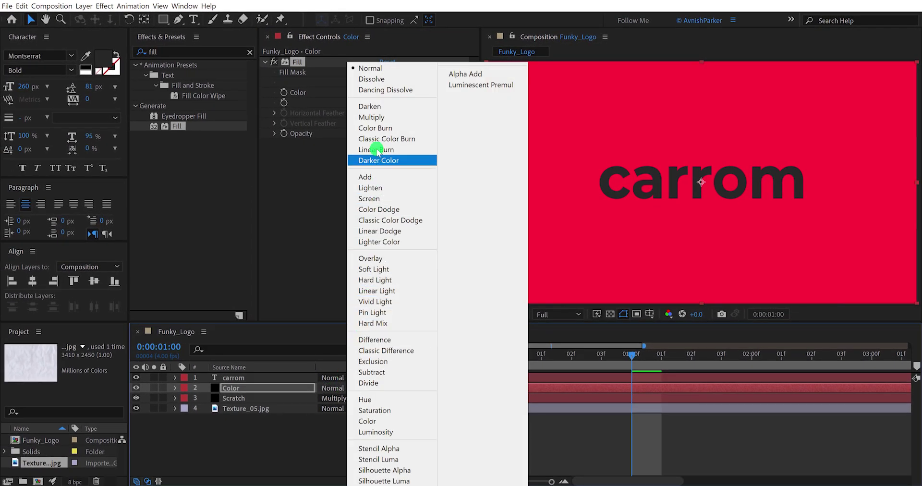
{"action": "left_click", "coordinate": [374, 118]}
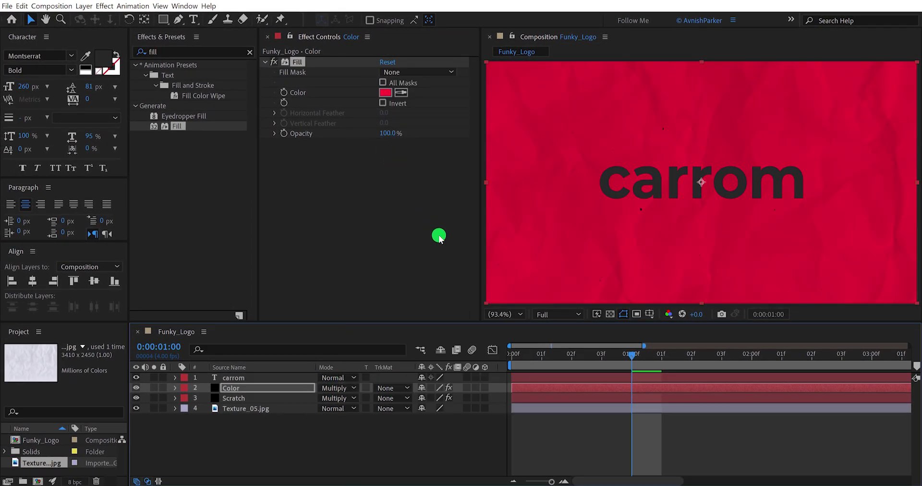
{"action": "left_click", "coordinate": [556, 358]}
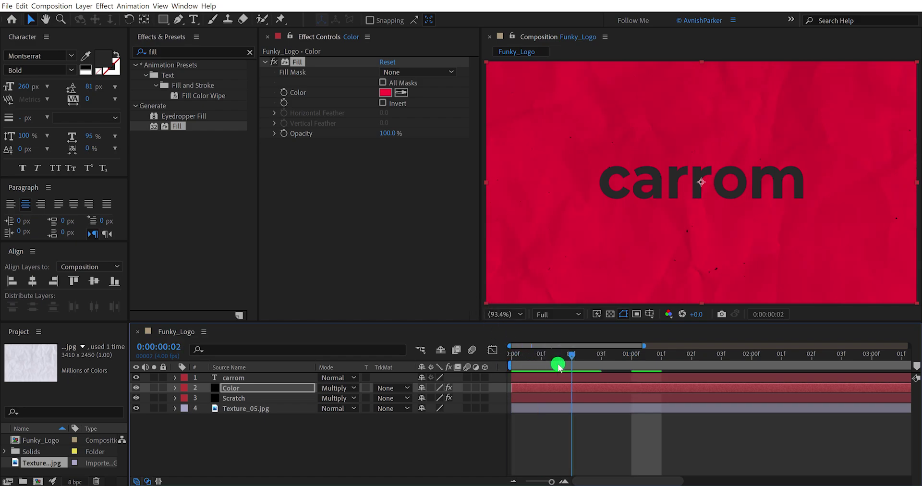
Set the carrom text layer's blending mode to Vivid Light and hide the Color layer.
{"action": "left_click", "coordinate": [264, 377]}
{"action": "left_click", "coordinate": [336, 377]}
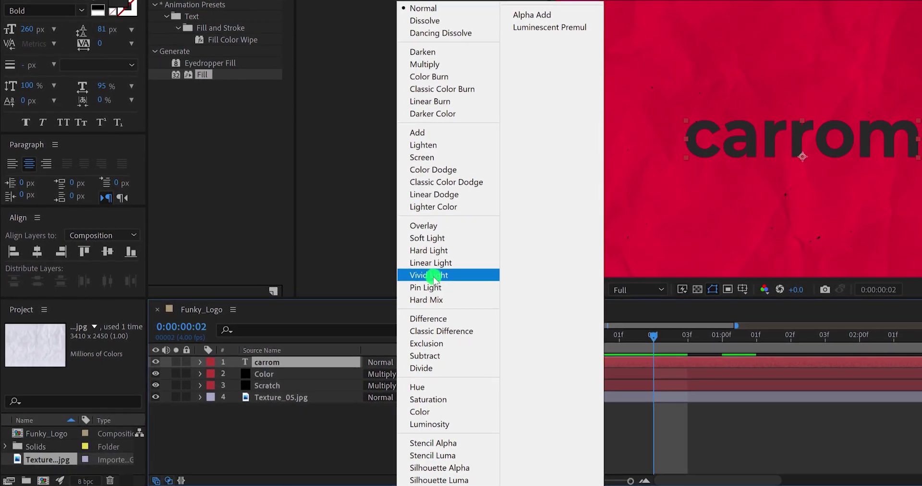
{"action": "left_click", "coordinate": [415, 281]}
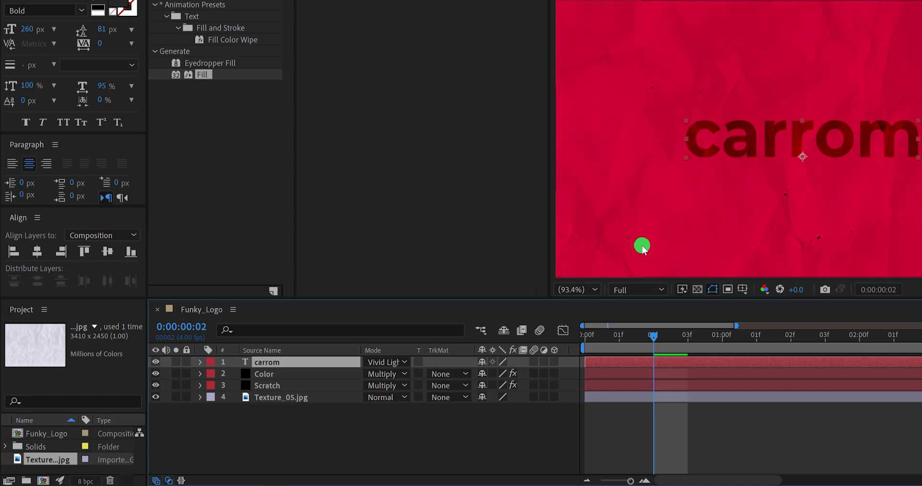
{"action": "left_click", "coordinate": [156, 374]}
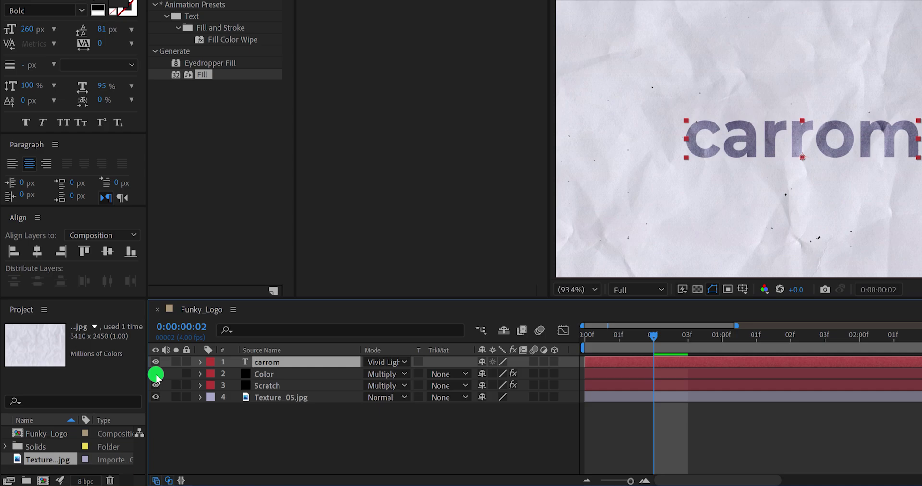
Set the carrom text layer's blending mode to Linear Light and make the Color layer visible again.
{"action": "left_click", "coordinate": [378, 361]}
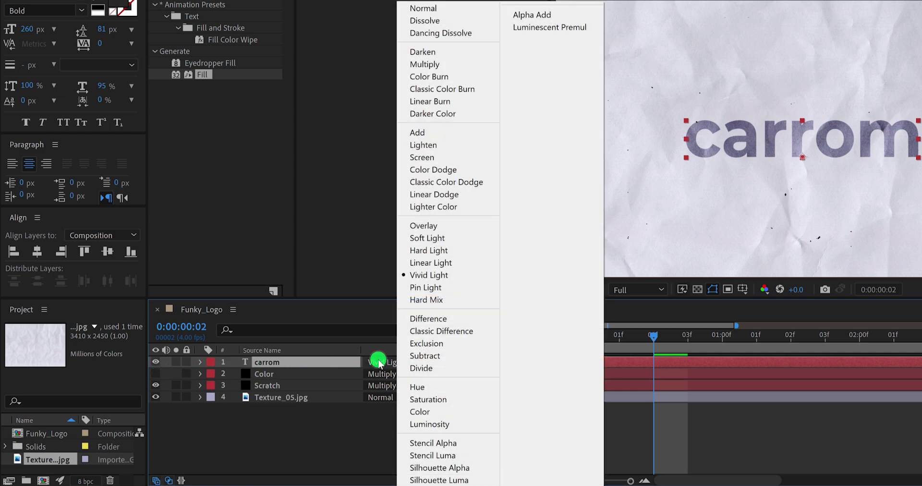
{"action": "left_click", "coordinate": [422, 264]}
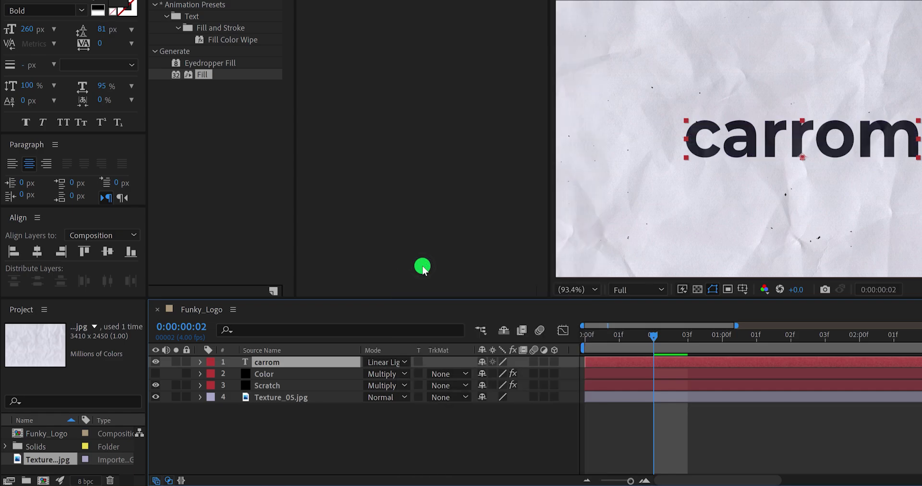
{"action": "scroll", "coordinate": [654, 192], "scroll_direction": "up", "scroll_amount": 3}
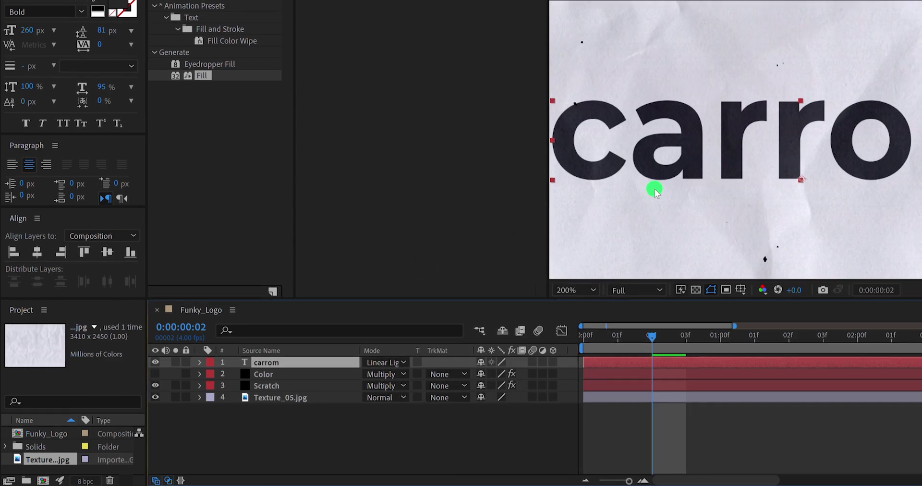
{"action": "scroll", "coordinate": [561, 139], "scroll_direction": "down", "scroll_amount": 3}
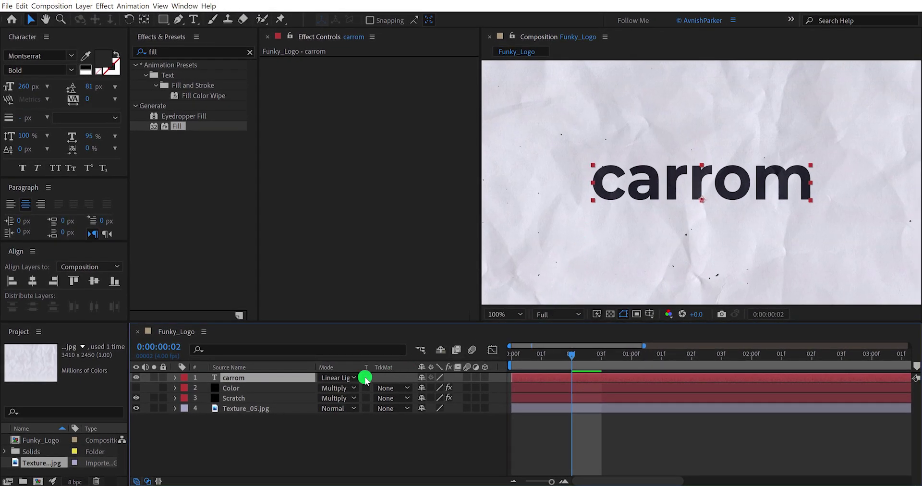
{"action": "left_click", "coordinate": [136, 388]}
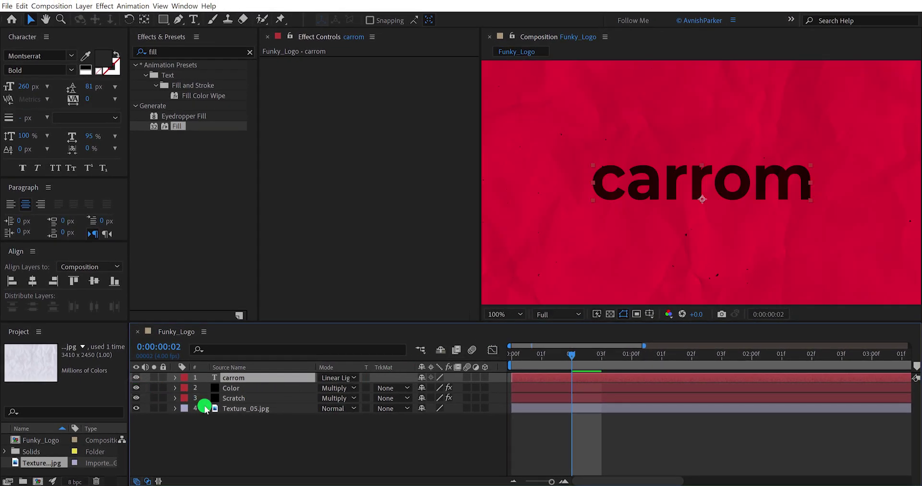
Split the carrom and Color layers at 0:00:01:00 and place the new Color part directly below the new text part.
{"action": "left_click", "coordinate": [516, 357]}
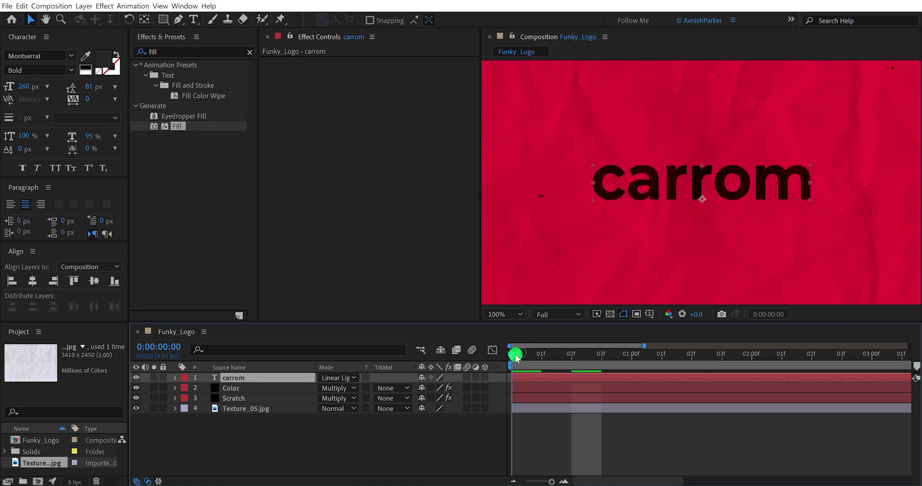
{"action": "left_click_drag", "start_coordinate": [514, 357], "coordinate": [632, 366]}
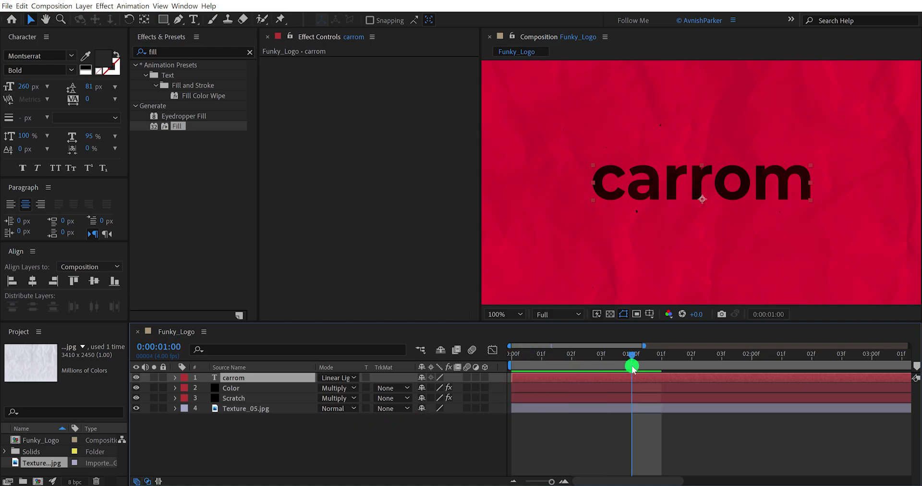
{"action": "left_click", "coordinate": [617, 387], "text": "shift"}
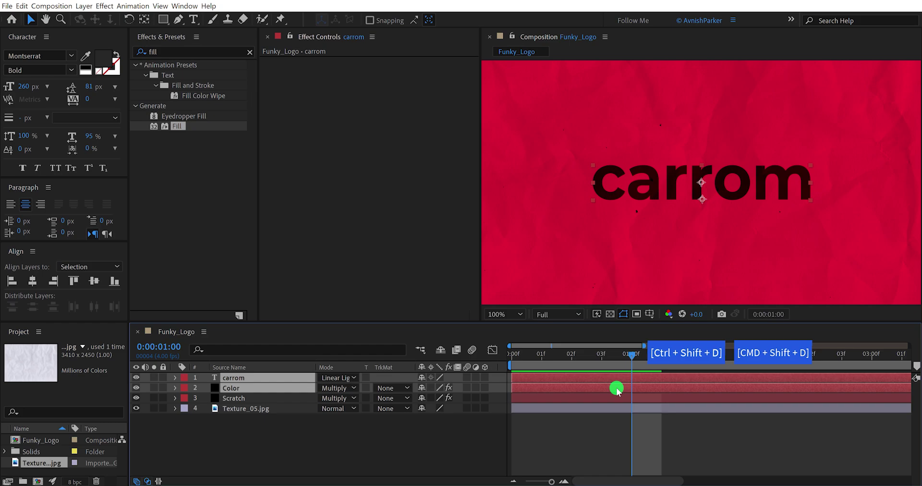
{"action": "key", "text": "ctrl+shift+d"}
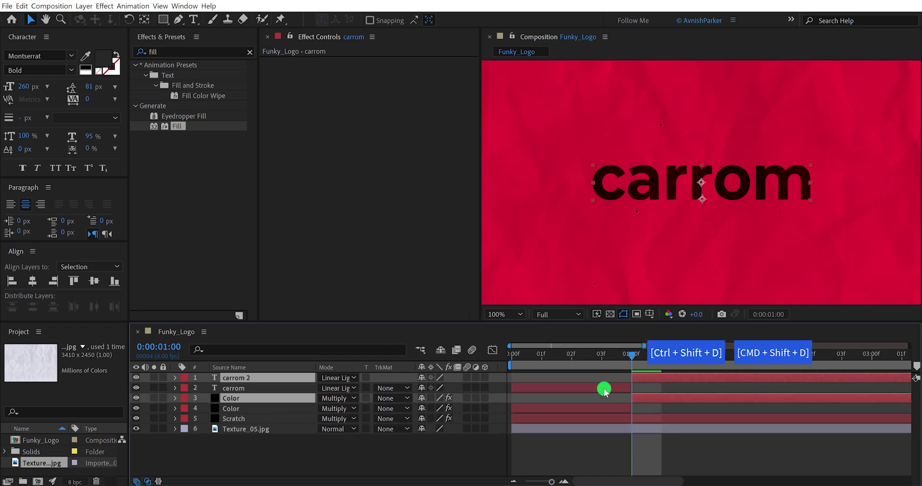
{"action": "left_click_drag", "start_coordinate": [273, 397], "coordinate": [273, 385]}
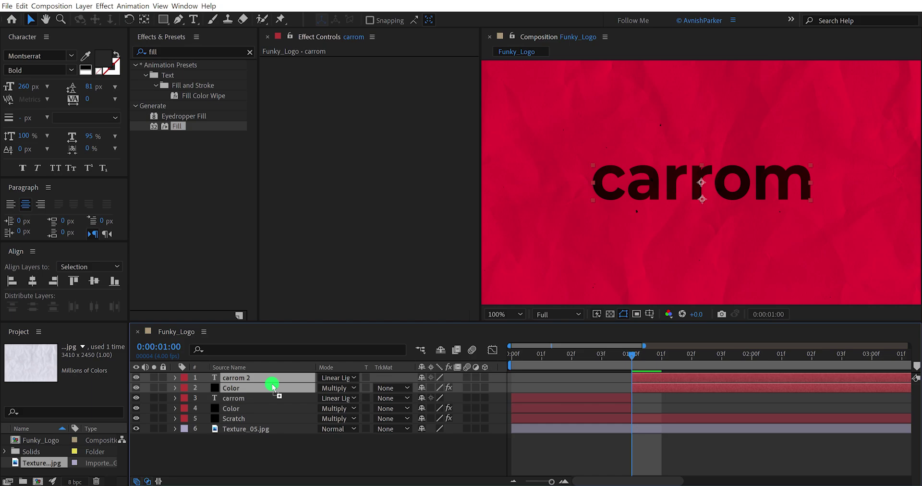
Set the Fill color of the Color layer starting at 0:00:01:00 to white, FFFFFF.
{"action": "left_click", "coordinate": [667, 401]}
{"action": "left_click_drag", "start_coordinate": [633, 355], "coordinate": [653, 363]}
{"action": "left_click", "coordinate": [647, 389]}
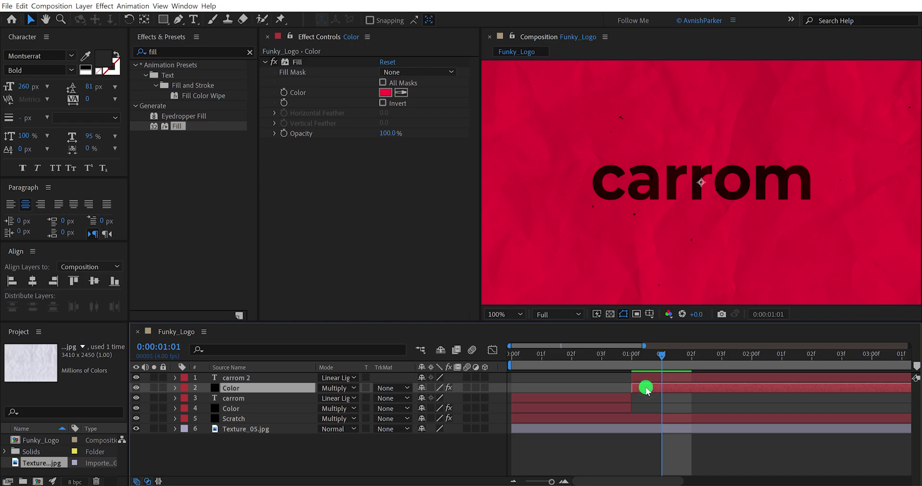
{"action": "left_click", "coordinate": [385, 92]}
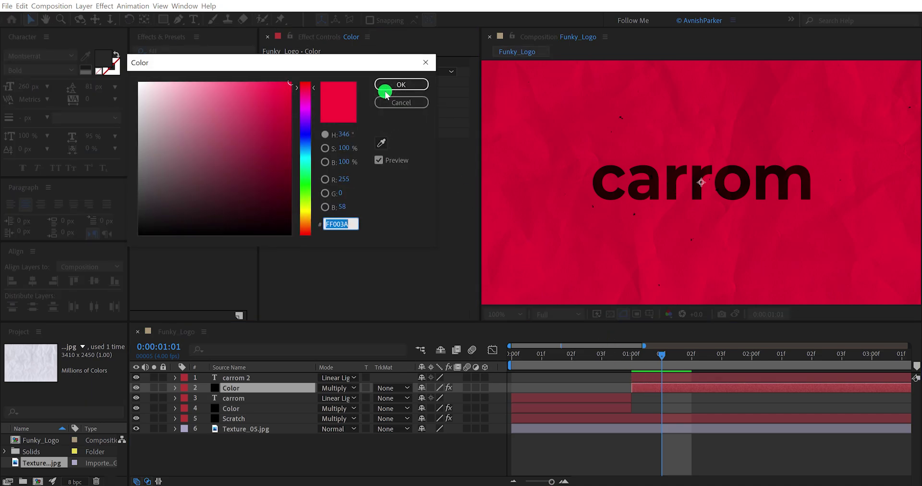
{"action": "mouse_move", "coordinate": [181, 101]}
{"action": "left_mouse_down"}
{"action": "mouse_move", "coordinate": [148, 96]}
{"action": "mouse_move", "coordinate": [132, 78]}
{"action": "left_mouse_up"}
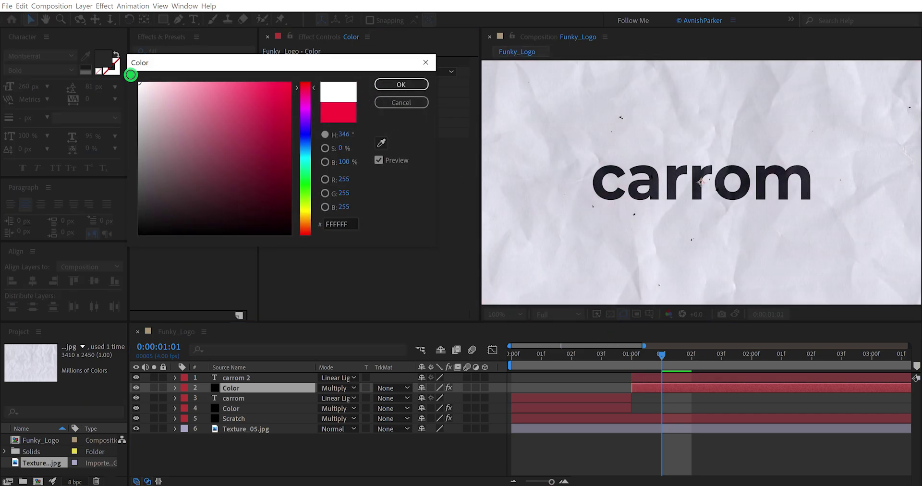
{"action": "left_click", "coordinate": [401, 85]}
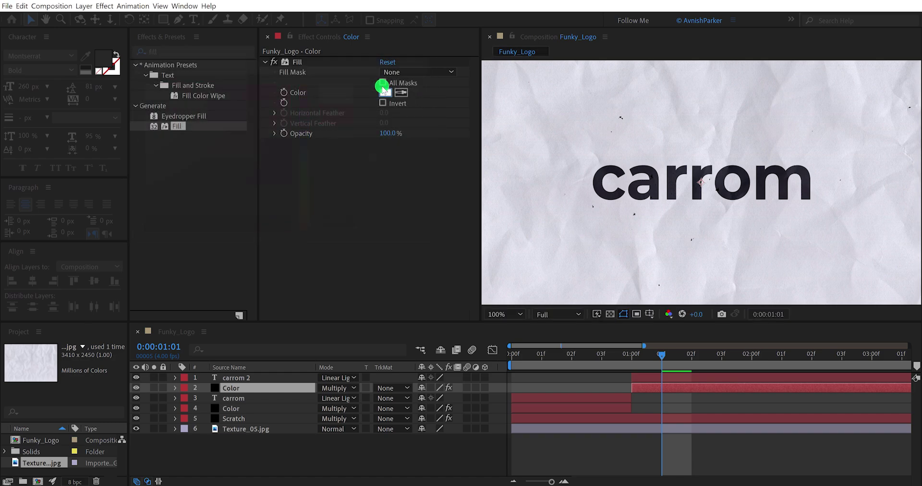
Set the carrom 2 text's font size to 160 px and center it horizontally and vertically in the composition.
{"action": "left_click", "coordinate": [642, 378]}
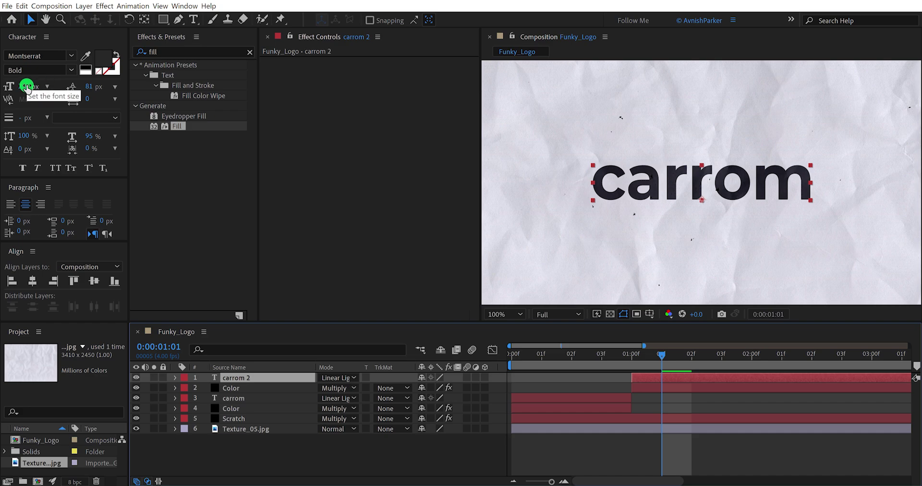
{"action": "left_click", "coordinate": [47, 88]}
{"action": "type", "text": "160"}
{"action": "key", "text": "Return"}
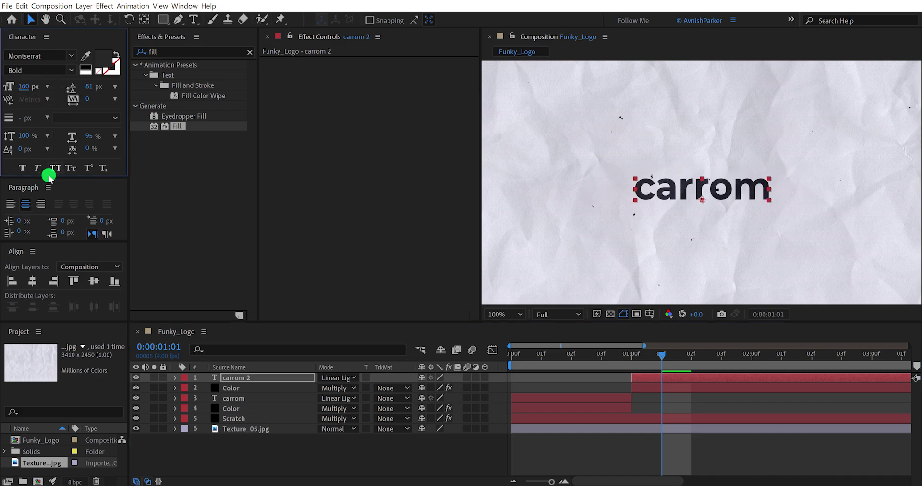
{"action": "left_click", "coordinate": [35, 281]}
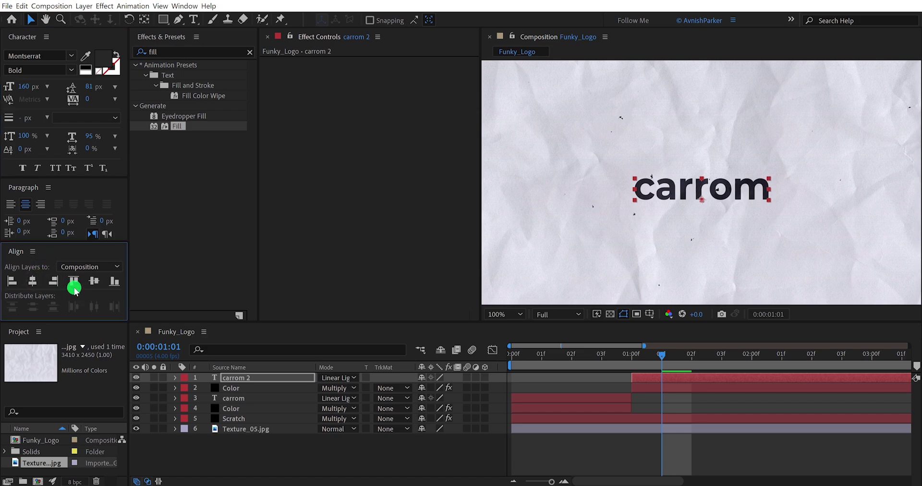
{"action": "left_click", "coordinate": [94, 282]}
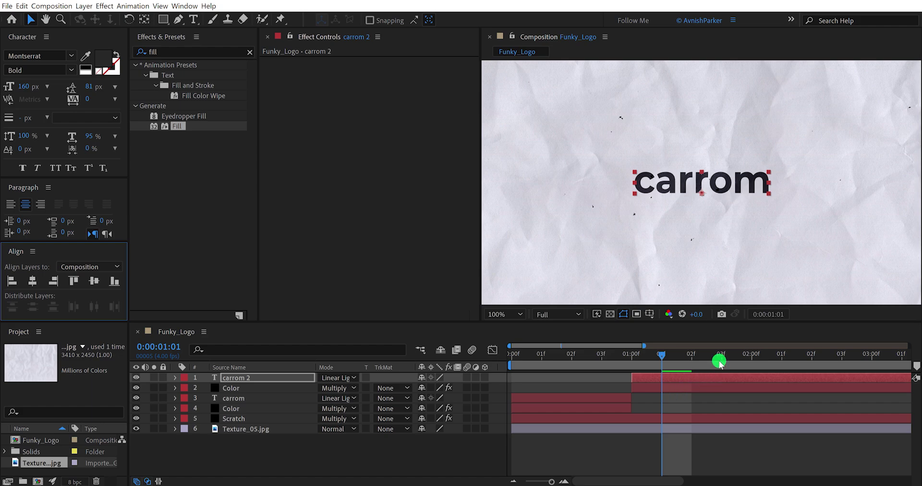
Split the carrom 2 text layer and its white Color layer at 0:00:02:00.
{"action": "left_click_drag", "start_coordinate": [717, 358], "coordinate": [754, 364]}
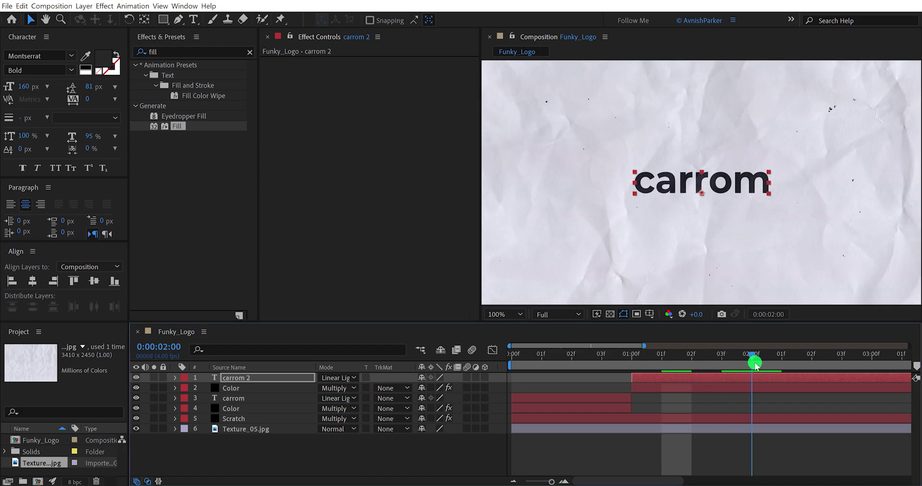
{"action": "left_click", "coordinate": [754, 377]}
{"action": "left_click", "coordinate": [754, 387], "text": "shift"}
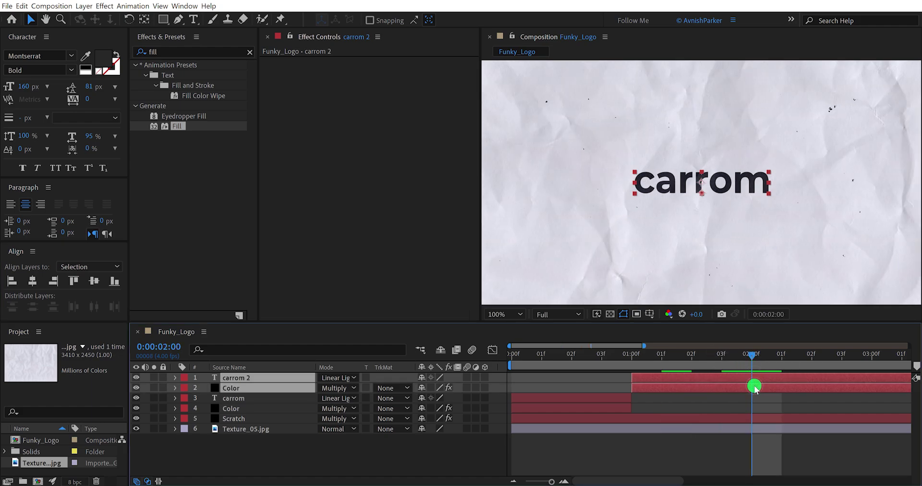
{"action": "key", "text": "ctrl+shift+d"}
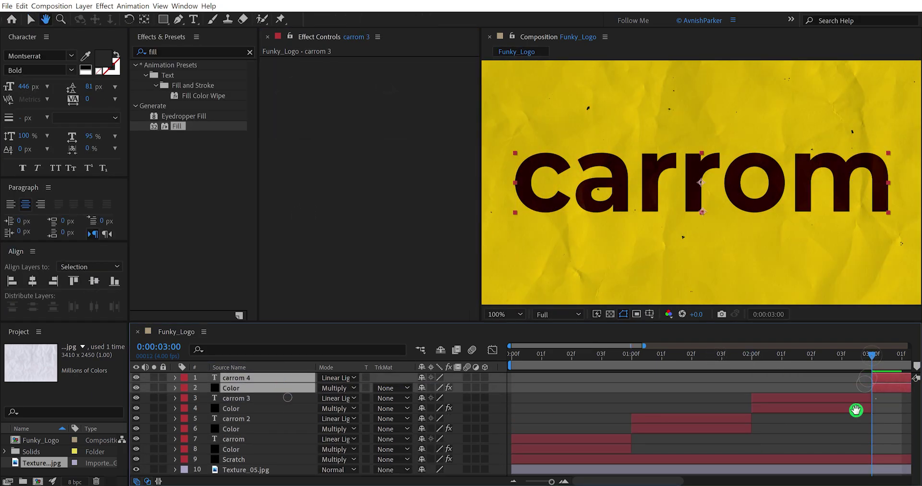
Set the carrom 4 text's font style to Medium.
{"action": "left_click", "coordinate": [43, 71]}
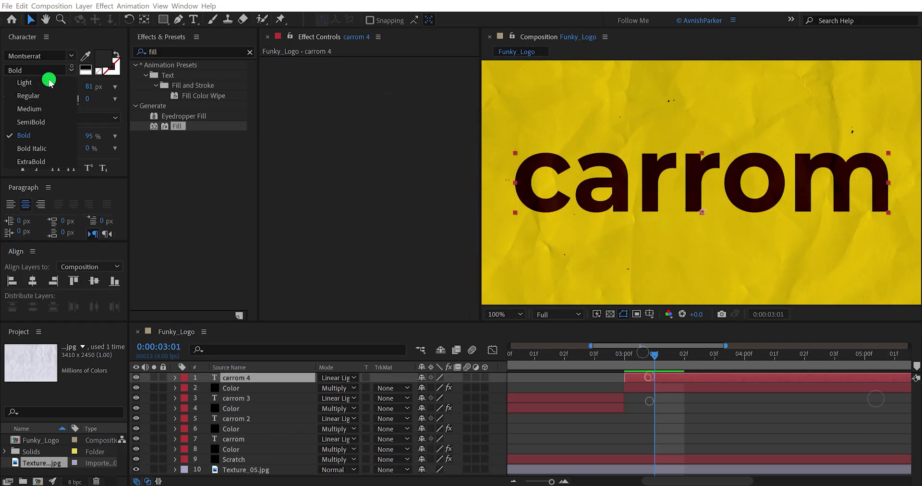
{"action": "left_click", "coordinate": [19, 111]}
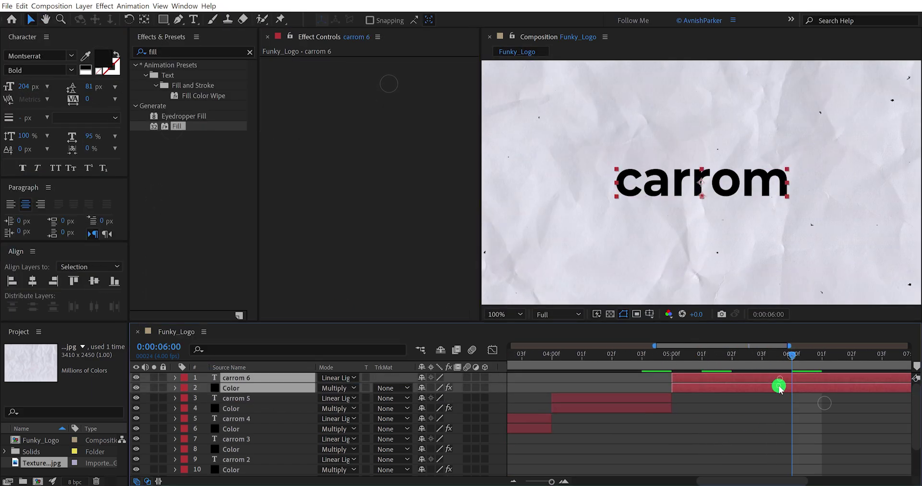
Split the carrom 6 and Color layers at 0:00:06:00, keeping only the Color layer's new part at the top of the layer stack.
{"action": "key", "text": "Delete"}
{"action": "left_click", "coordinate": [798, 387]}
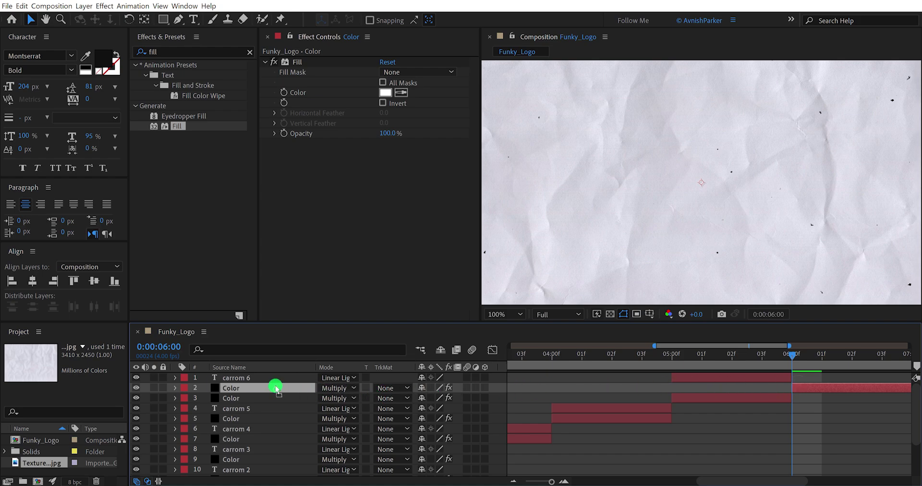
{"action": "left_click_drag", "start_coordinate": [277, 387], "coordinate": [276, 379]}
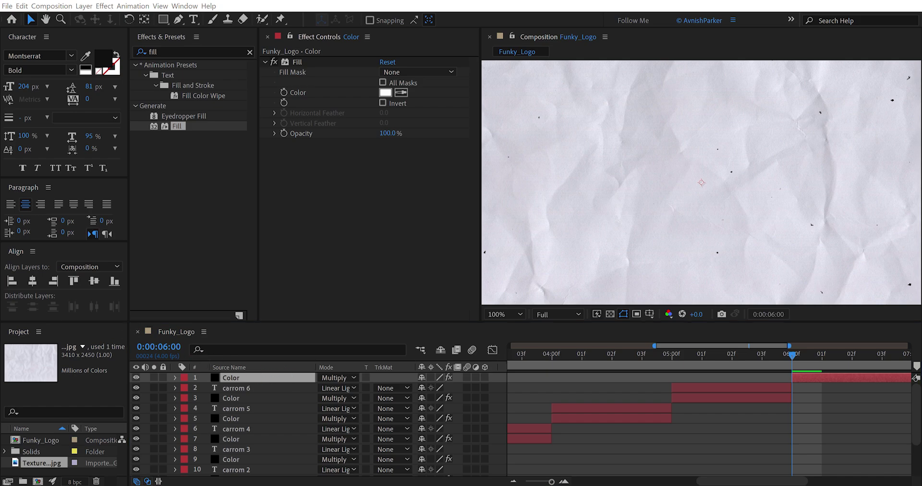
Add C Logo.png as the top layer of the composition and make it start at 0:00:06:00.
{"action": "left_click_drag", "start_coordinate": [31, 362], "coordinate": [284, 376]}
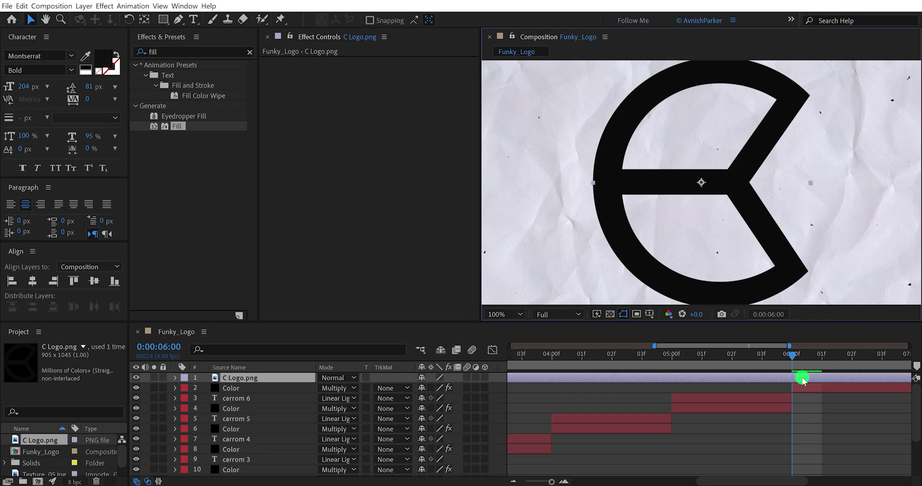
{"action": "key", "text": "bracketleft"}
{"action": "key", "text": "bracketleft"}
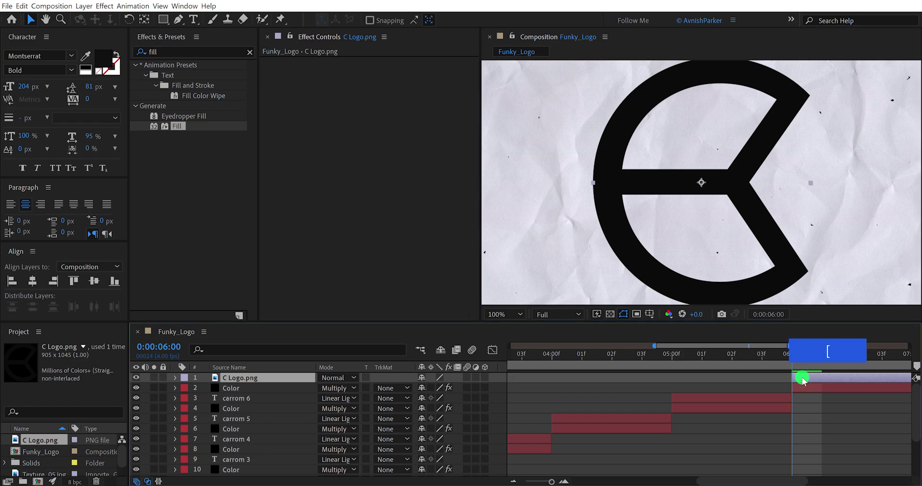
{"action": "mouse_move", "coordinate": [798, 364]}
{"action": "left_mouse_down"}
{"action": "mouse_move", "coordinate": [765, 361]}
{"action": "mouse_move", "coordinate": [800, 367]}
{"action": "left_mouse_up"}
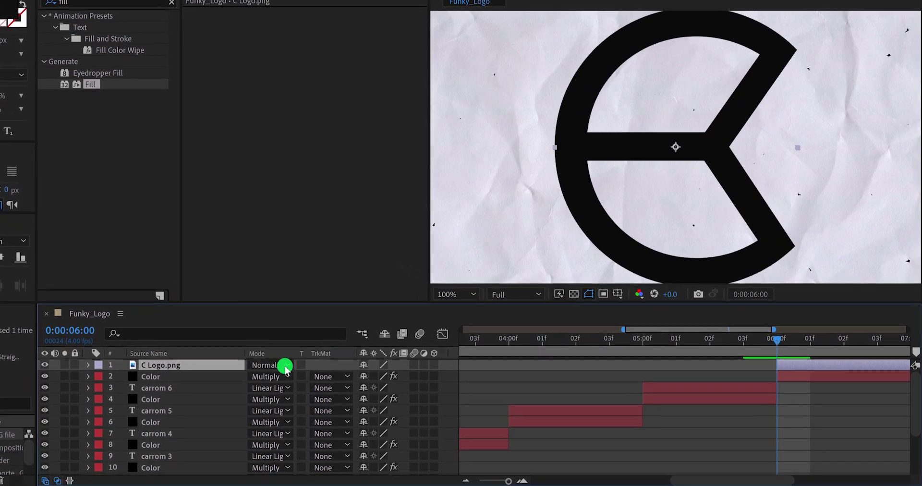
Scale the C Logo.png layer down to 34%.
{"action": "key", "text": "s"}
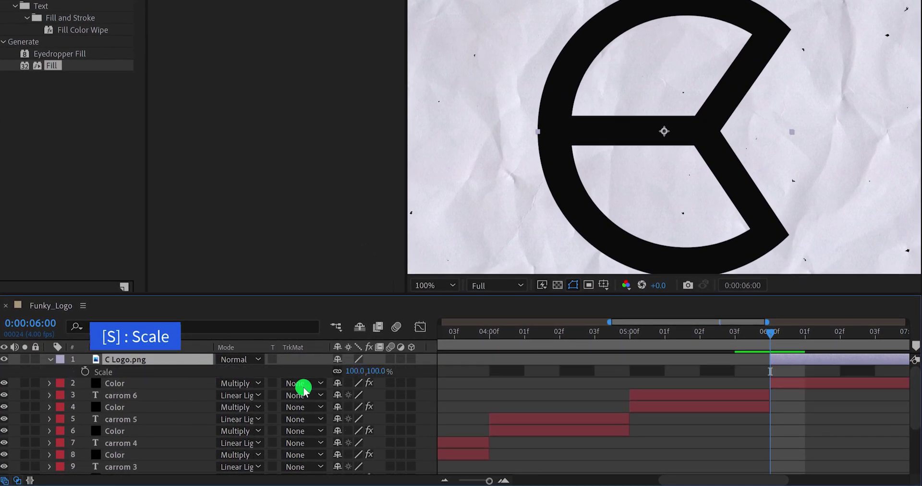
{"action": "left_click_drag", "start_coordinate": [379, 373], "coordinate": [333, 379]}
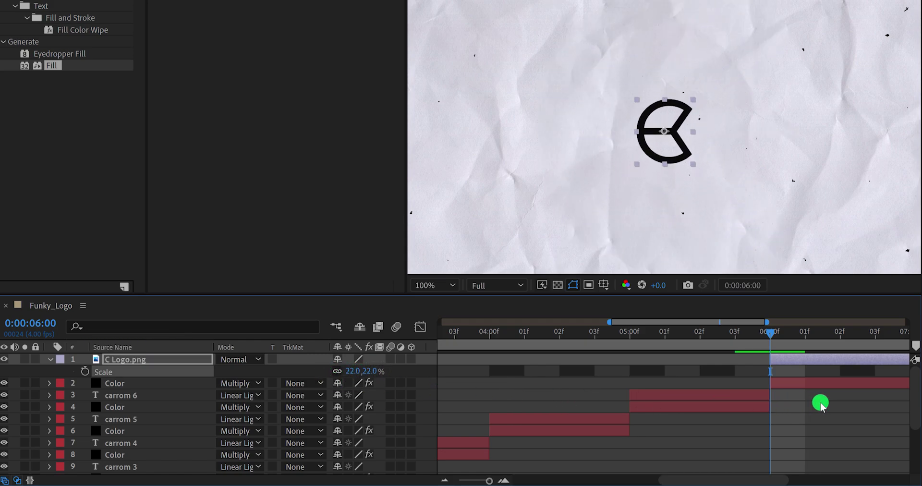
{"action": "left_click_drag", "start_coordinate": [812, 403], "coordinate": [555, 435]}
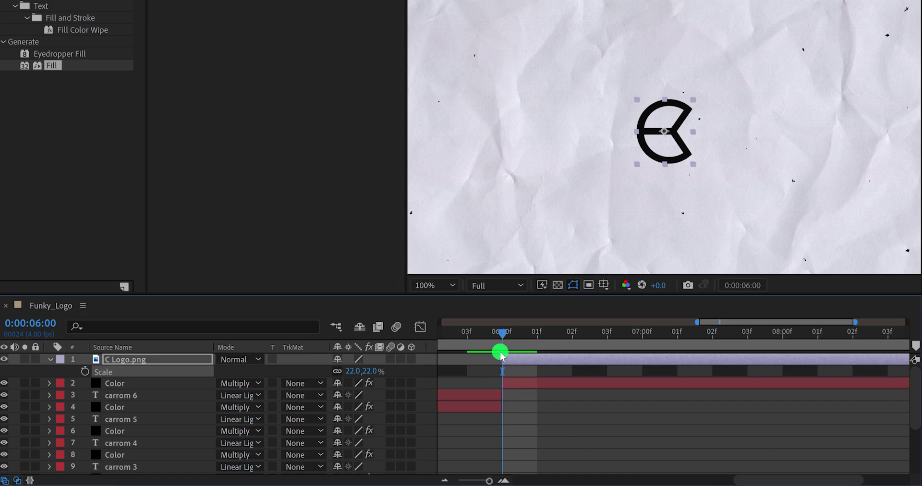
{"action": "left_click_drag", "start_coordinate": [479, 339], "coordinate": [513, 355]}
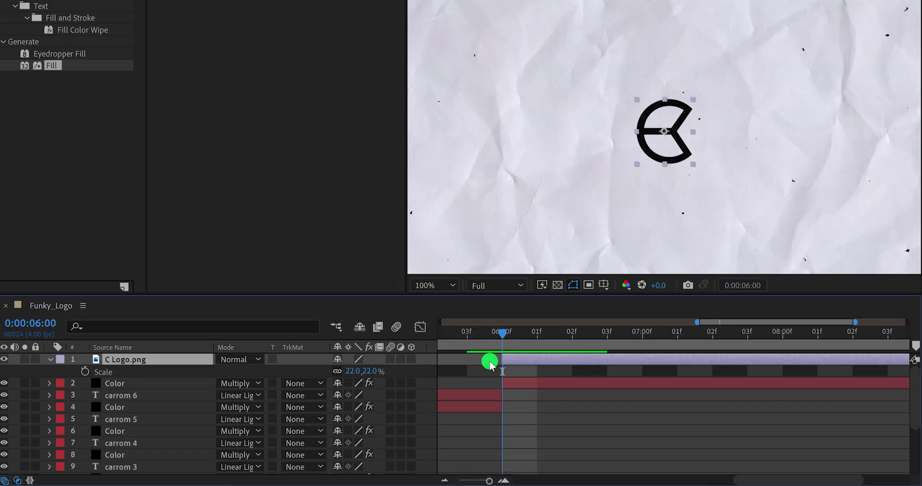
{"action": "left_click_drag", "start_coordinate": [371, 378], "coordinate": [379, 372]}
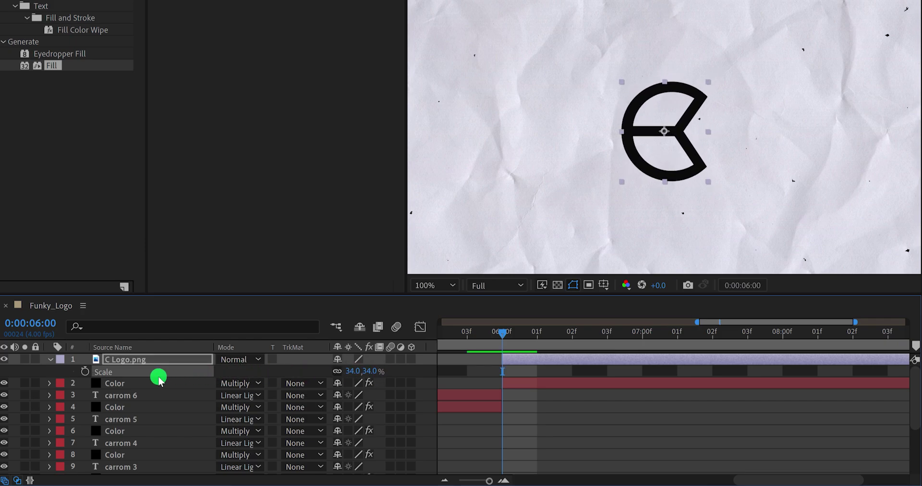
Keyframe the C Logo.png scale at 34% at 0:00:06:00, 19% at 0:00:07:00 and 27% at 0:00:07:02.
{"action": "left_click", "coordinate": [85, 371]}
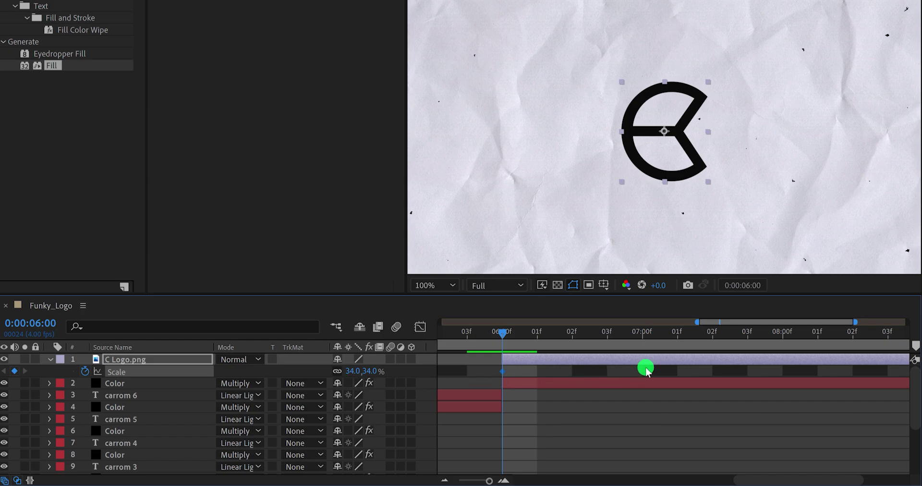
{"action": "left_click", "coordinate": [642, 336]}
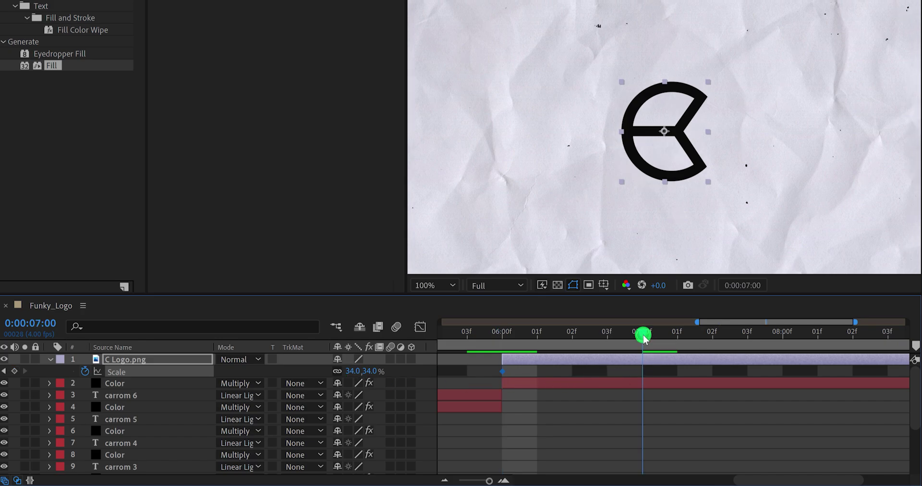
{"action": "left_click_drag", "start_coordinate": [372, 371], "coordinate": [363, 371]}
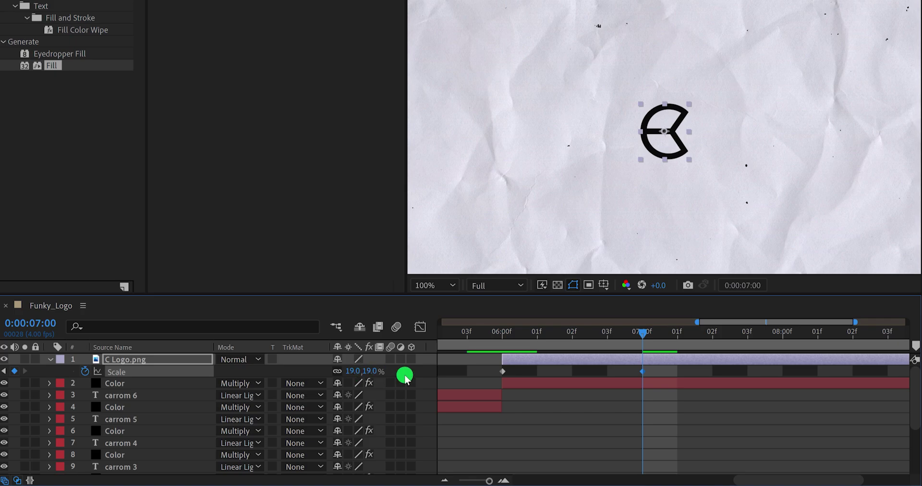
{"action": "left_click_drag", "start_coordinate": [506, 333], "coordinate": [686, 360]}
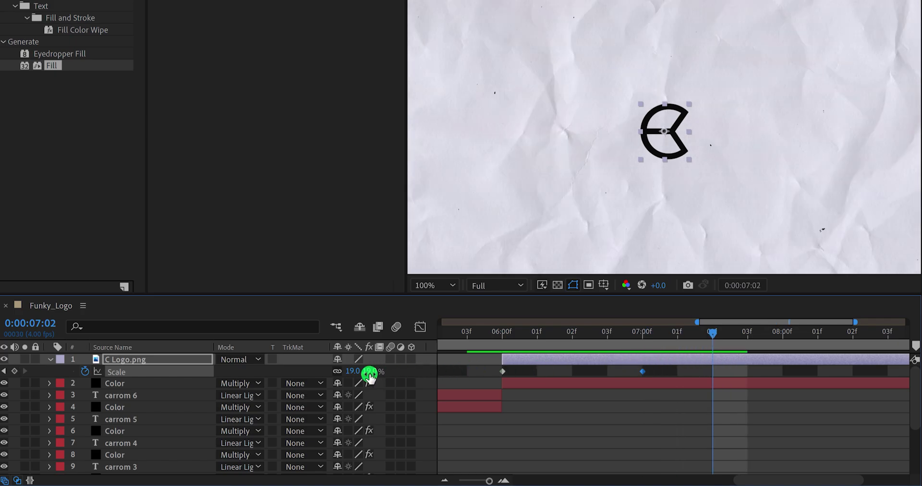
{"action": "left_click_drag", "start_coordinate": [370, 372], "coordinate": [373, 372]}
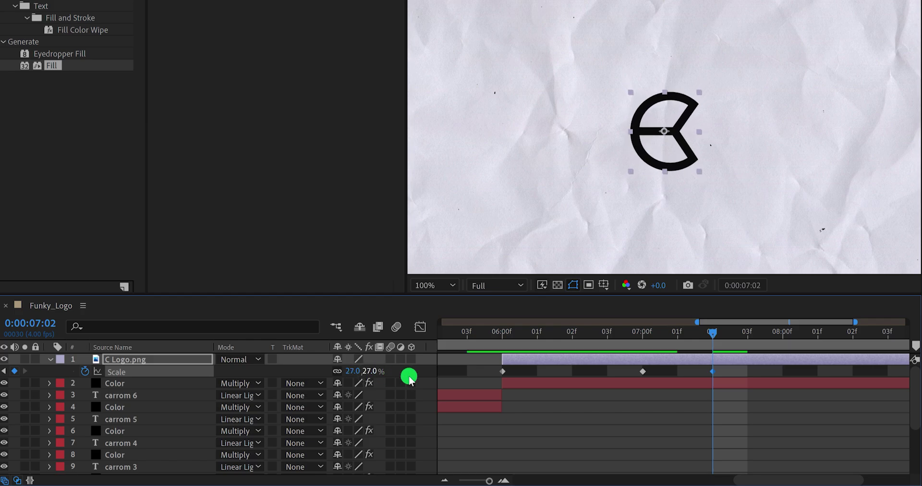
Add an adjustment layer above C Logo.png and make it start at 0:00:08:00.
{"action": "left_click_drag", "start_coordinate": [713, 334], "coordinate": [777, 375]}
{"action": "key", "text": "minus"}
{"action": "key", "text": "minus"}
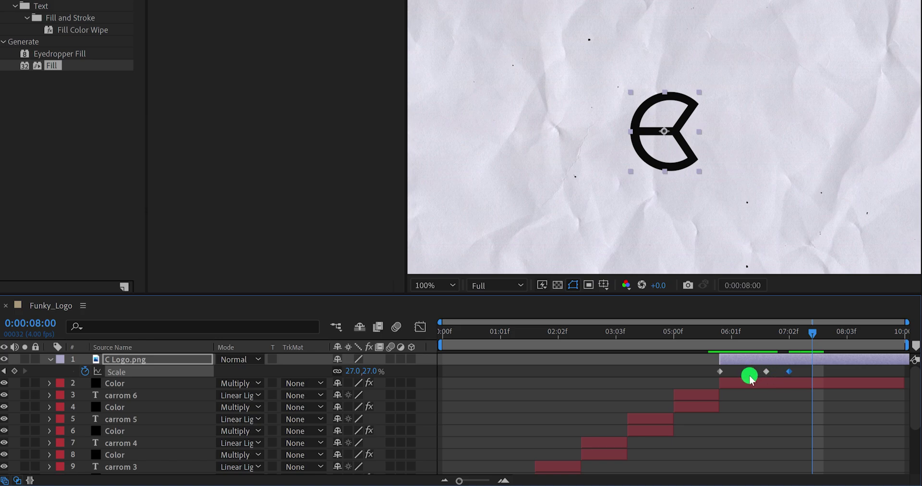
{"action": "right_click", "coordinate": [427, 377]}
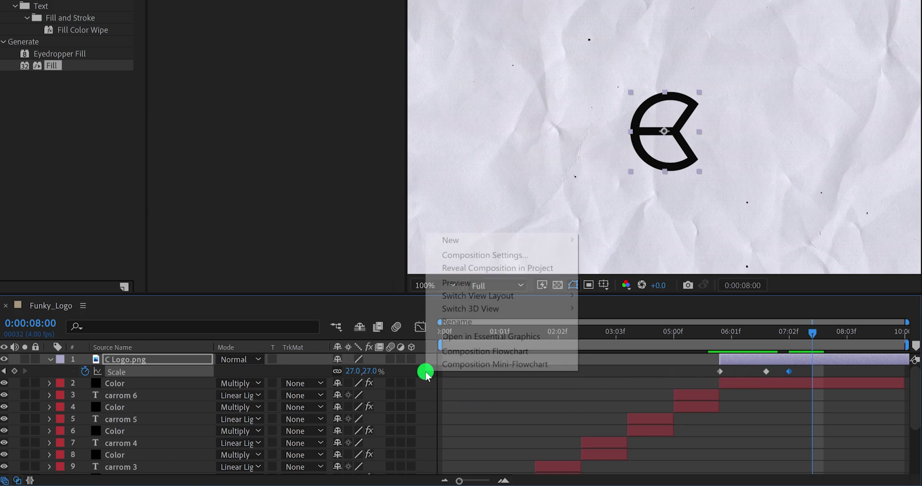
{"action": "mouse_move", "coordinate": [527, 243]}
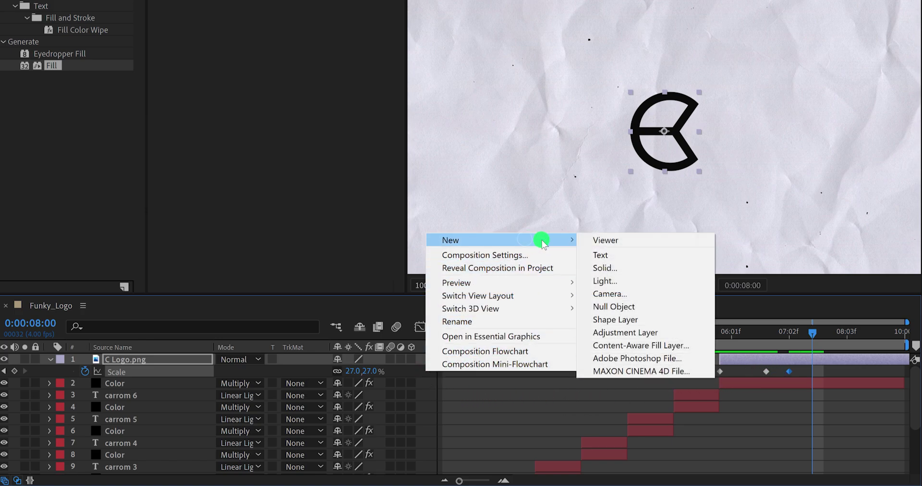
{"action": "left_click", "coordinate": [653, 332]}
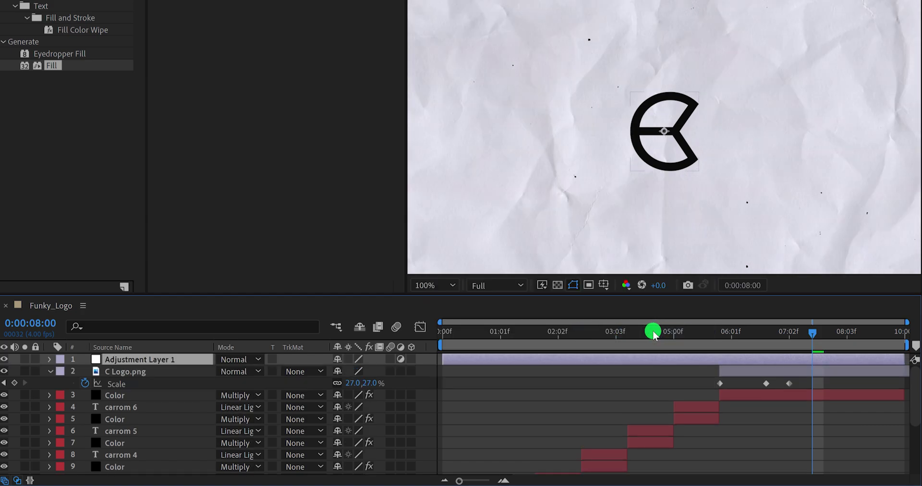
{"action": "left_click", "coordinate": [745, 354]}
{"action": "key", "text": "bracketleft"}
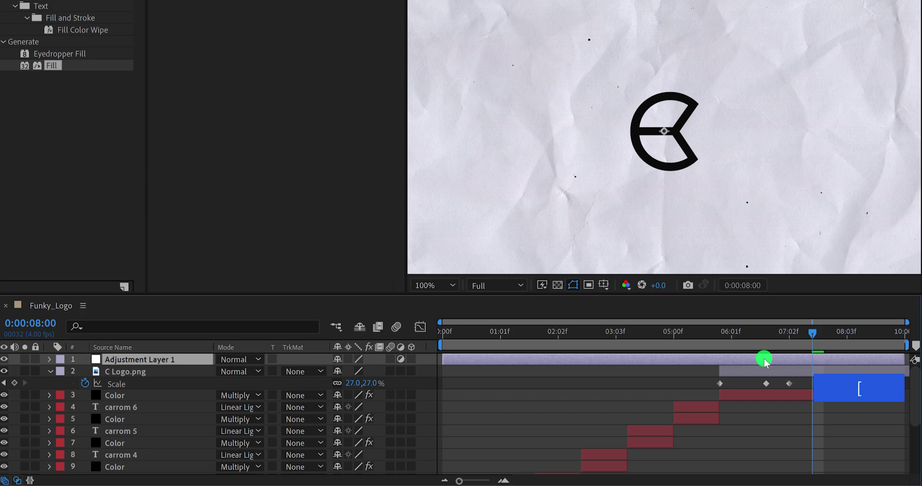
{"action": "key", "text": "bracketleft"}
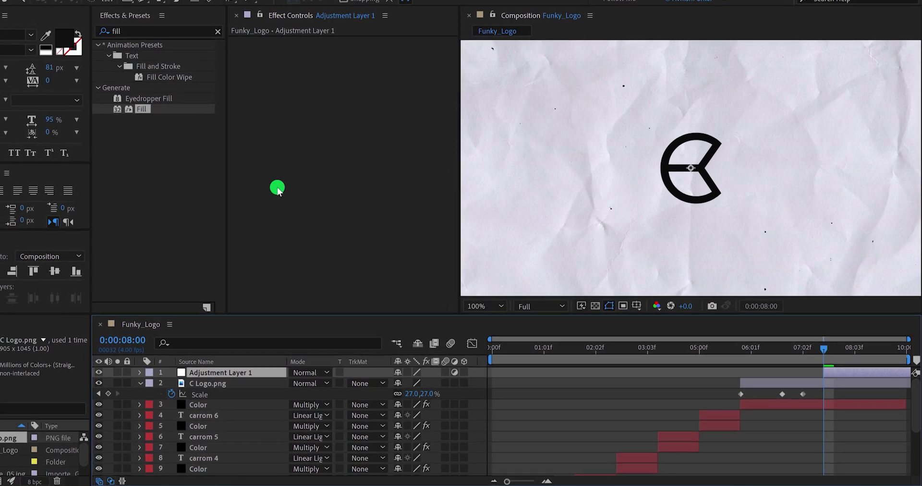
Find the Invert effect and apply it to the adjustment layer.
{"action": "left_click", "coordinate": [150, 33]}
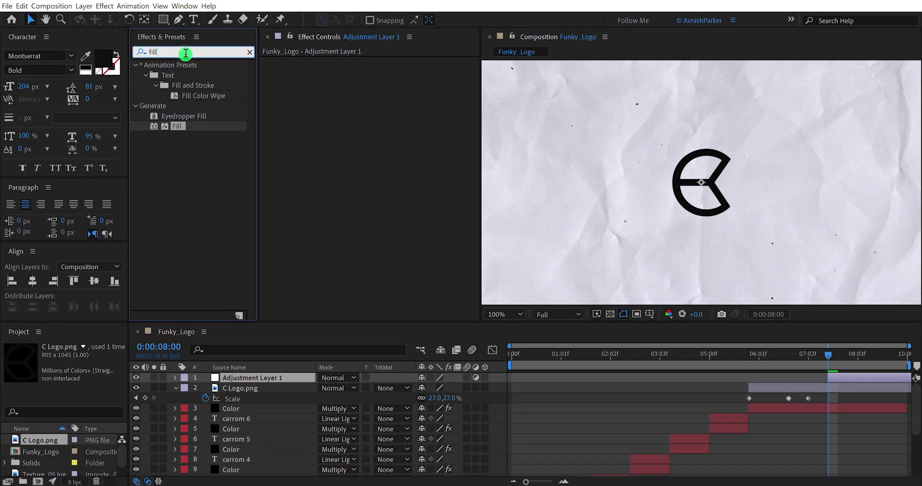
{"action": "double_click", "coordinate": [185, 53]}
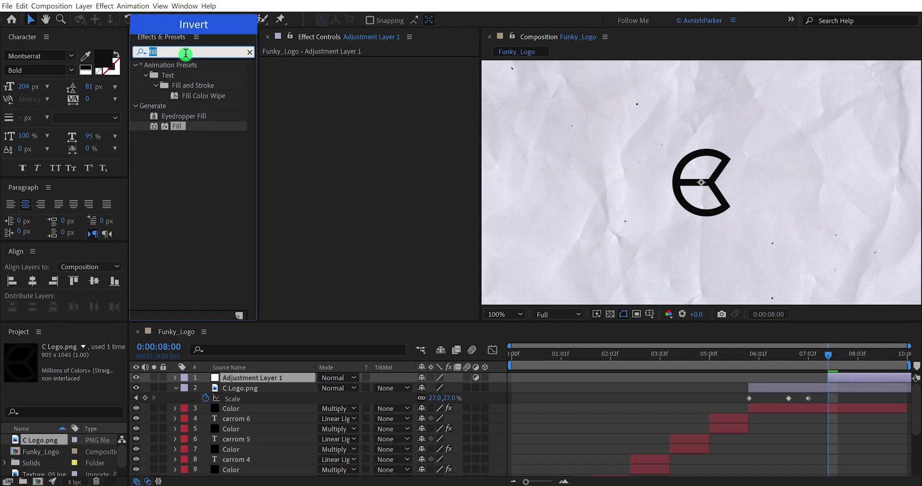
{"action": "type", "text": "invert"}
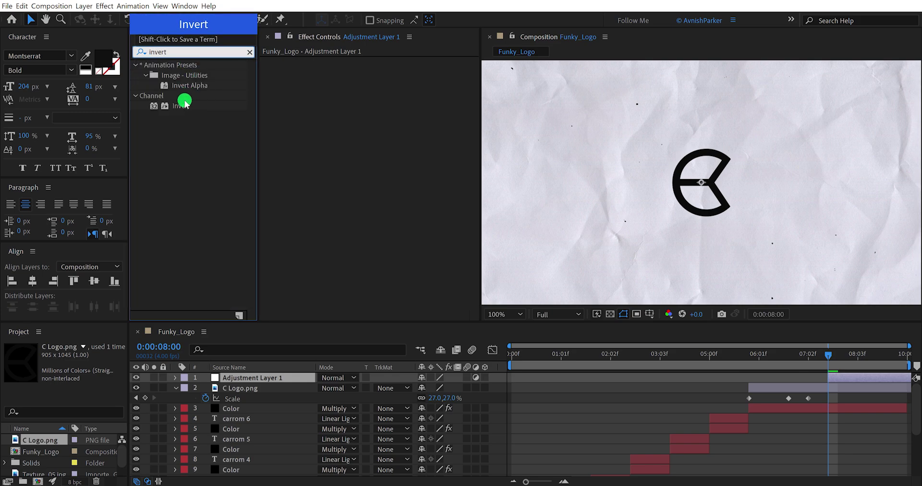
{"action": "left_click", "coordinate": [180, 106]}
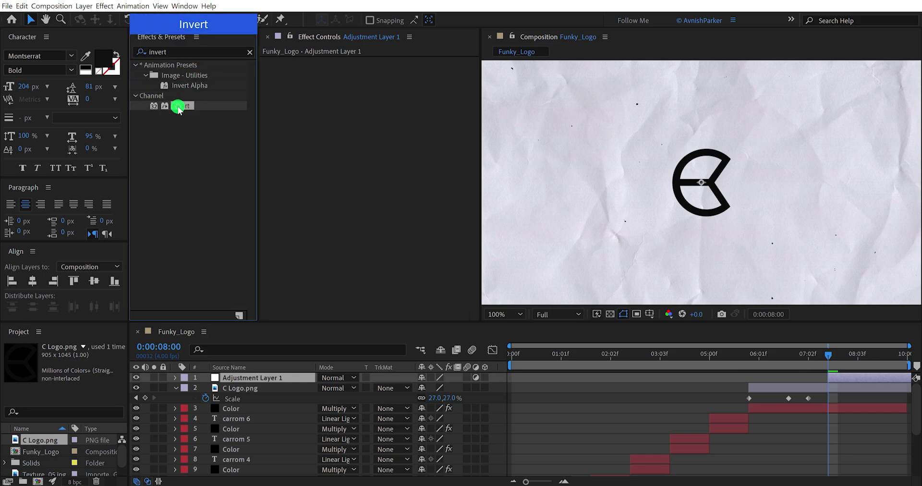
{"action": "left_click_drag", "start_coordinate": [312, 134], "coordinate": [312, 134]}
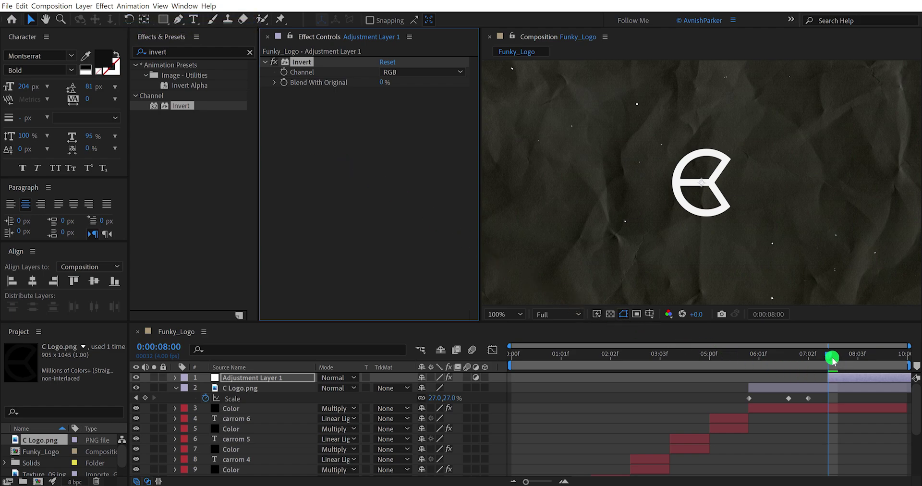
Split the adjustment layer at 0:00:08:03, delete its second part and preview the animation.
{"action": "left_click_drag", "start_coordinate": [829, 359], "coordinate": [859, 366]}
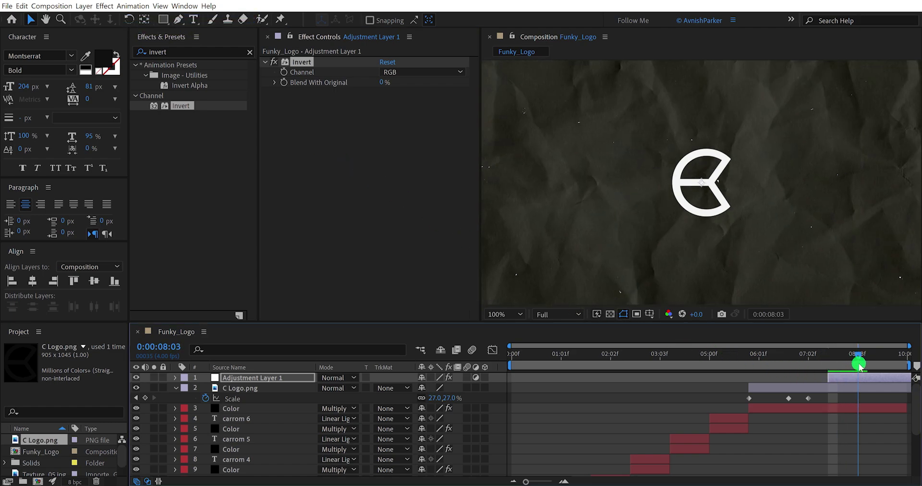
{"action": "left_click", "coordinate": [860, 378]}
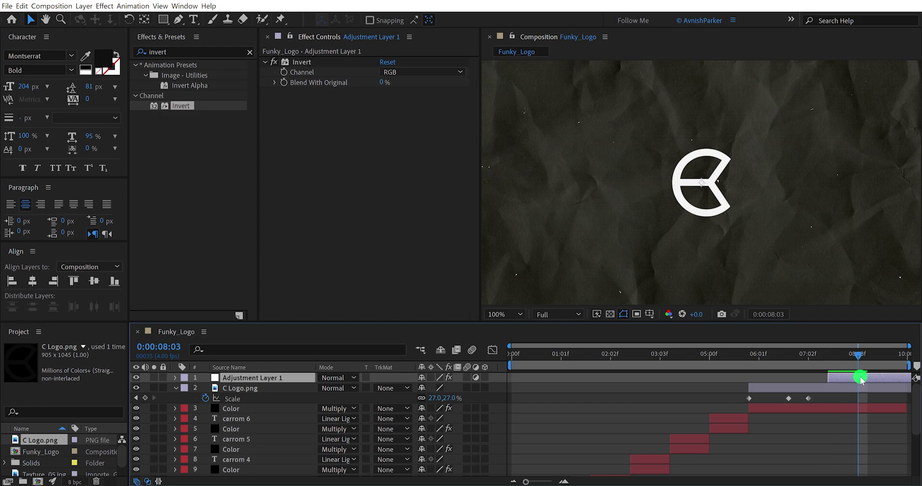
{"action": "key", "text": "ctrl+shift+d"}
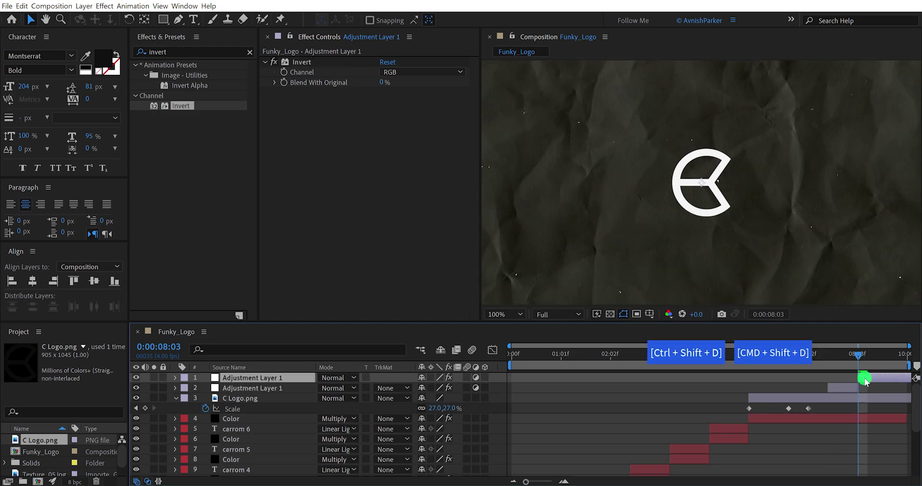
{"action": "key", "text": "Delete"}
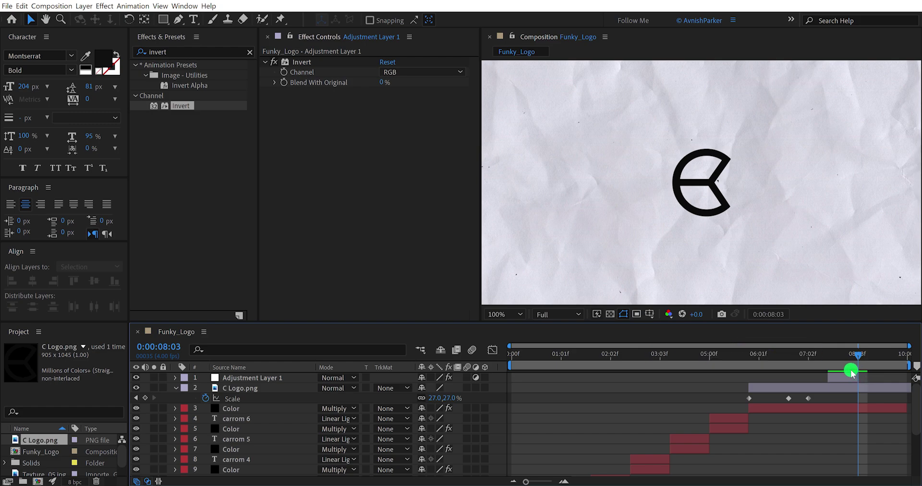
{"action": "key", "text": "space"}
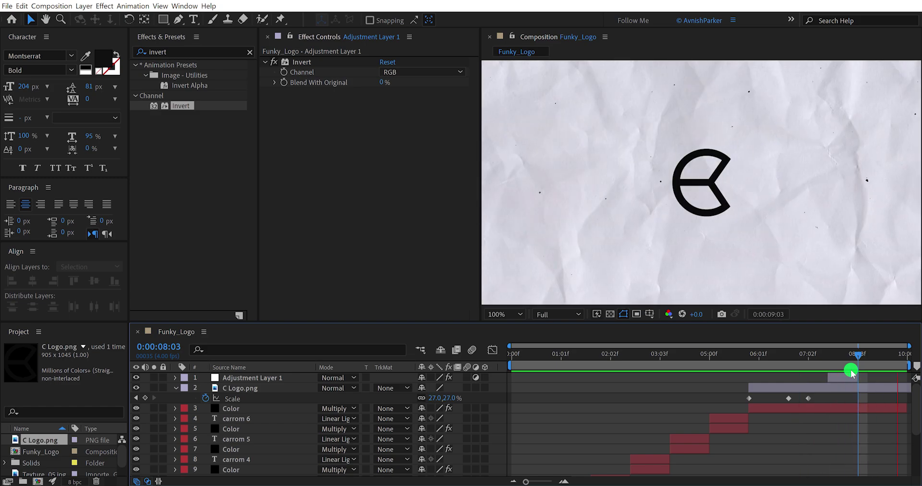
{"action": "key", "text": "space"}
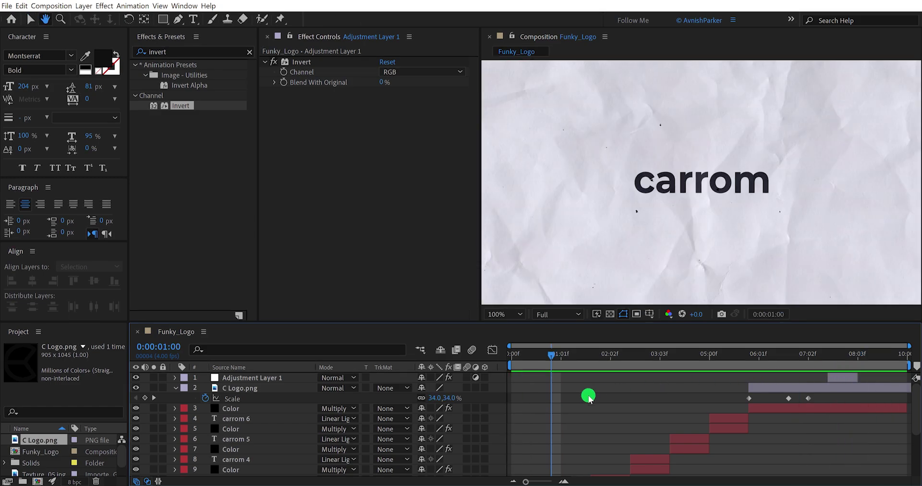
Trim the first carrom text layer and its Color layer to end at 0:00:00:02.
{"action": "scroll", "coordinate": [590, 395], "scroll_direction": "down", "scroll_amount": 5}
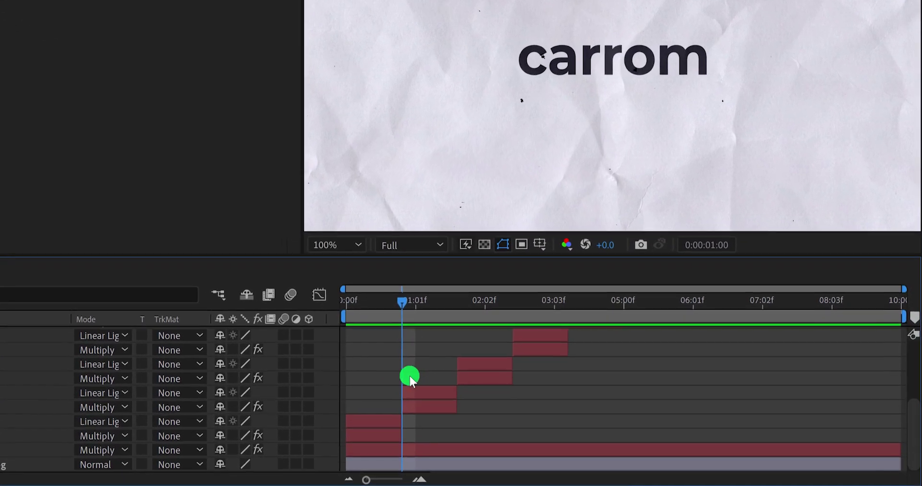
{"action": "left_click", "coordinate": [344, 418]}
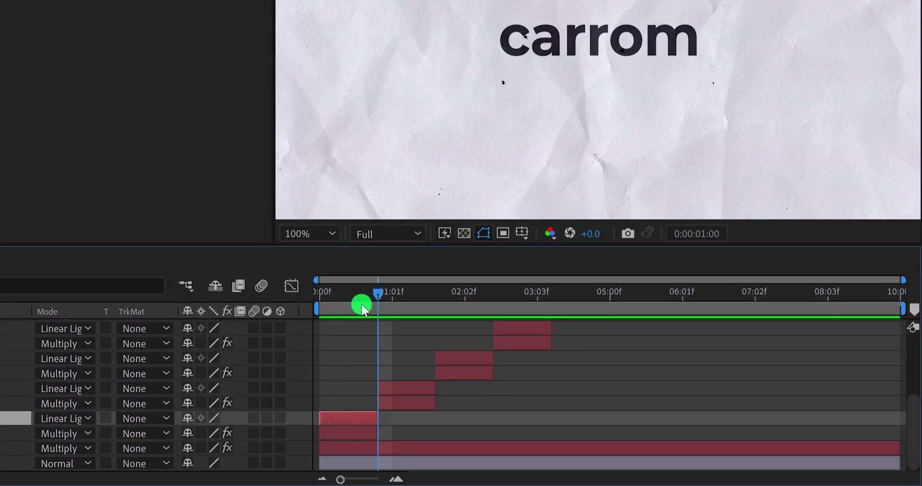
{"action": "left_click", "coordinate": [350, 294]}
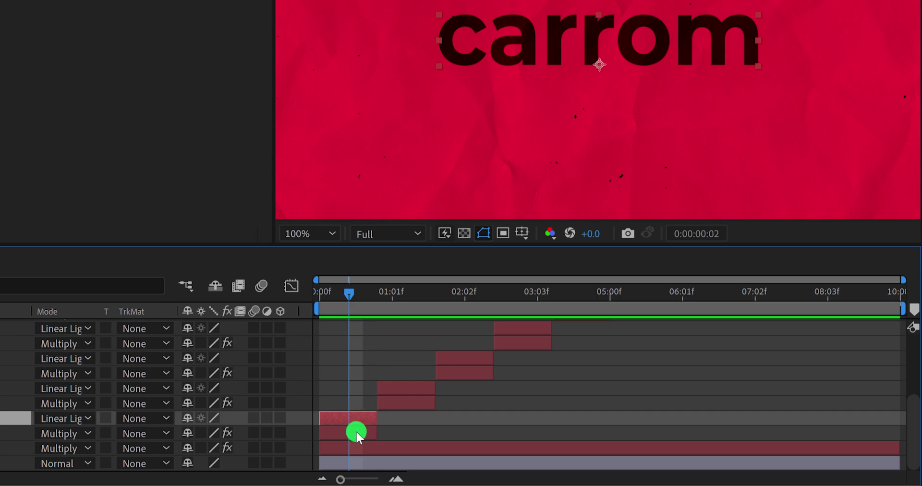
{"action": "left_click", "coordinate": [355, 430], "text": "shift"}
{"action": "left_click_drag", "start_coordinate": [376, 416], "coordinate": [351, 420]}
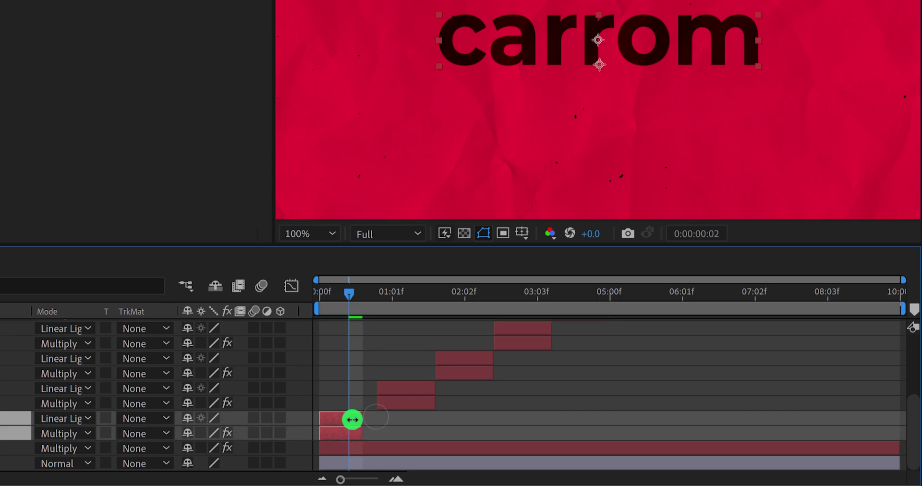
Move the second carrom text and its Color layer to start at 0:00:00:02 and shorten them to end at 0:00:01:01.
{"action": "left_click_drag", "start_coordinate": [394, 367], "coordinate": [384, 394]}
{"action": "left_click", "coordinate": [403, 387]}
{"action": "left_click", "coordinate": [401, 401], "text": "shift"}
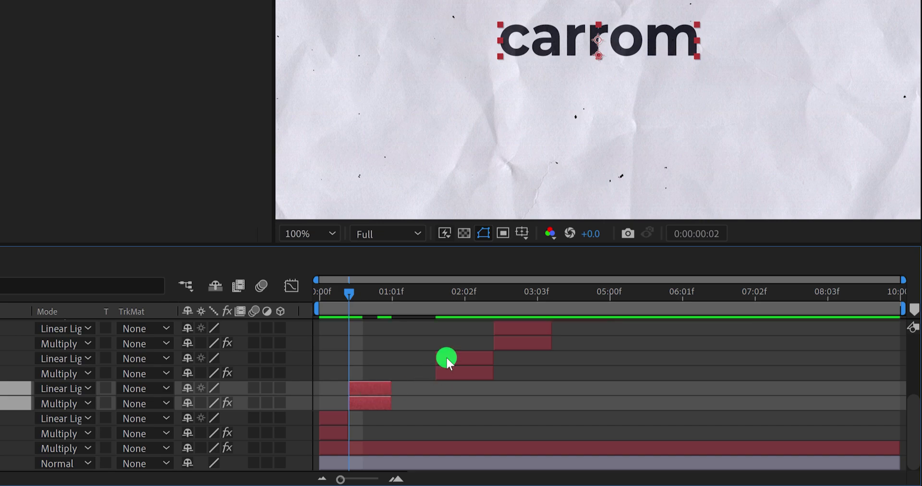
Shift carrom 3 and carrom 4 with their Color layers earlier, closing the gaps so carrom 4 runs from 0:00:01:03 to 0:00:02:03.
{"action": "left_click", "coordinate": [448, 357]}
{"action": "left_click", "coordinate": [448, 373], "text": "shift"}
{"action": "left_click_drag", "start_coordinate": [450, 358], "coordinate": [411, 362]}
{"action": "left_click_drag", "start_coordinate": [499, 327], "coordinate": [453, 359]}
Shorten and shift carrom 5 and carrom 6 with their Color layers to start at 0:00:02:03 and 0:00:03:02, ending at 0:00:04:00.
{"action": "scroll", "coordinate": [453, 359], "scroll_direction": "up", "scroll_amount": 1}
{"action": "left_click", "coordinate": [634, 343]}
{"action": "left_click", "coordinate": [633, 358], "text": "shift"}
{"action": "left_click_drag", "start_coordinate": [634, 358], "coordinate": [505, 342]}
{"action": "scroll", "coordinate": [529, 347], "scroll_direction": "up", "scroll_amount": 1}
{"action": "left_click", "coordinate": [627, 358]}
{"action": "left_click", "coordinate": [626, 371], "text": "shift"}
{"action": "left_click_drag", "start_coordinate": [626, 370], "coordinate": [547, 361]}
Move C Logo.png, the topmost Color layer and the adjustment layer earlier together, so the logo starts at 0:00:04:00.
{"action": "scroll", "coordinate": [599, 370], "scroll_direction": "up", "scroll_amount": 1}
{"action": "left_click", "coordinate": [681, 370]}
{"action": "left_click", "coordinate": [788, 325], "text": "shift"}
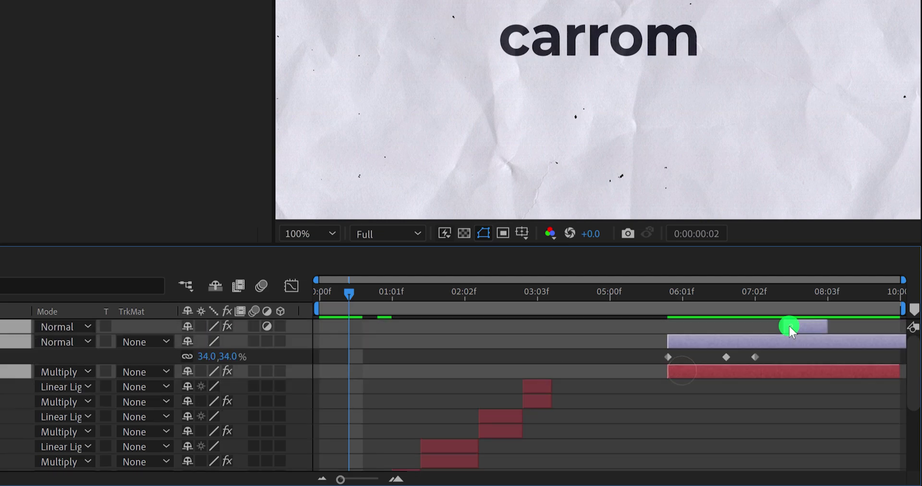
{"action": "left_click_drag", "start_coordinate": [715, 370], "coordinate": [600, 384]}
Set the C Logo.png scale keyframe at 0:00:05:00 to 26% and review the following frames.
{"action": "left_click", "coordinate": [610, 357]}
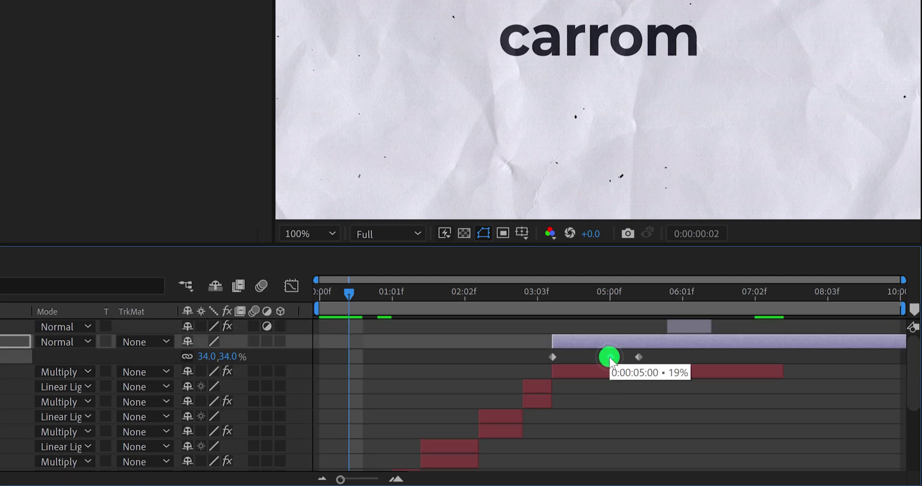
{"action": "left_click_drag", "start_coordinate": [543, 288], "coordinate": [607, 293]}
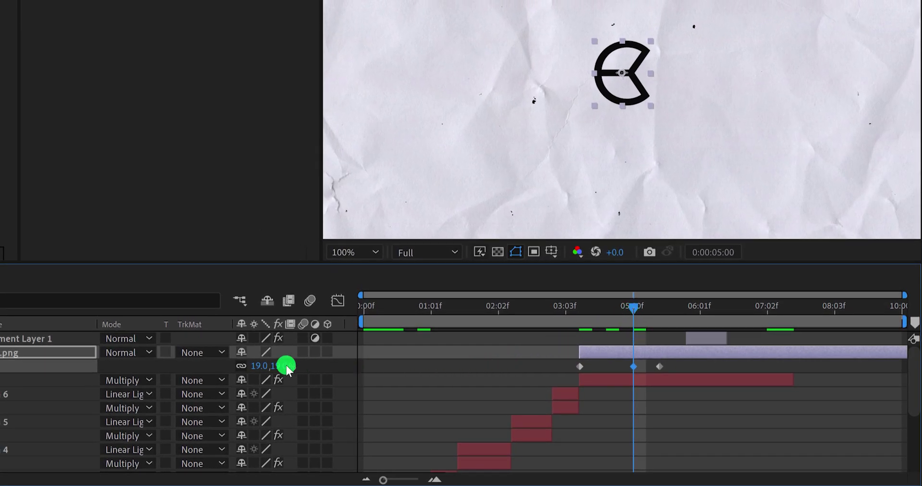
{"action": "left_click_drag", "start_coordinate": [284, 369], "coordinate": [290, 366]}
{"action": "left_click", "coordinate": [714, 403]}
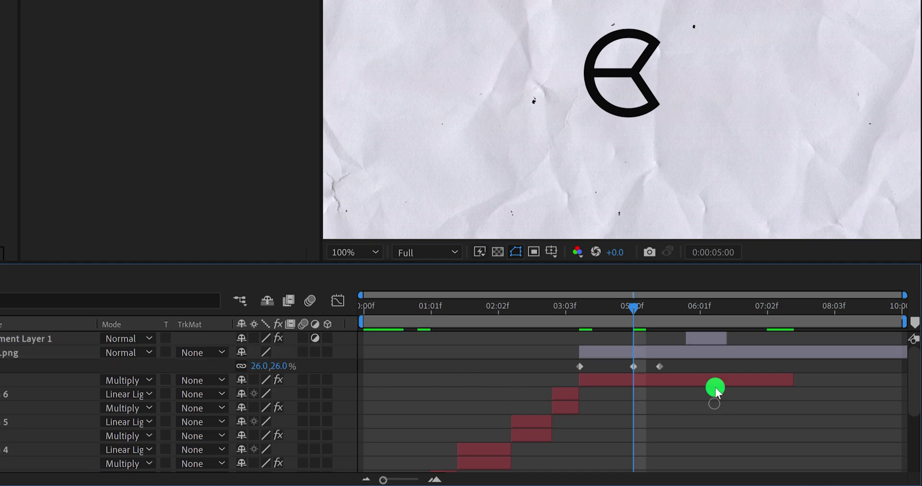
{"action": "left_click_drag", "start_coordinate": [678, 313], "coordinate": [764, 321]}
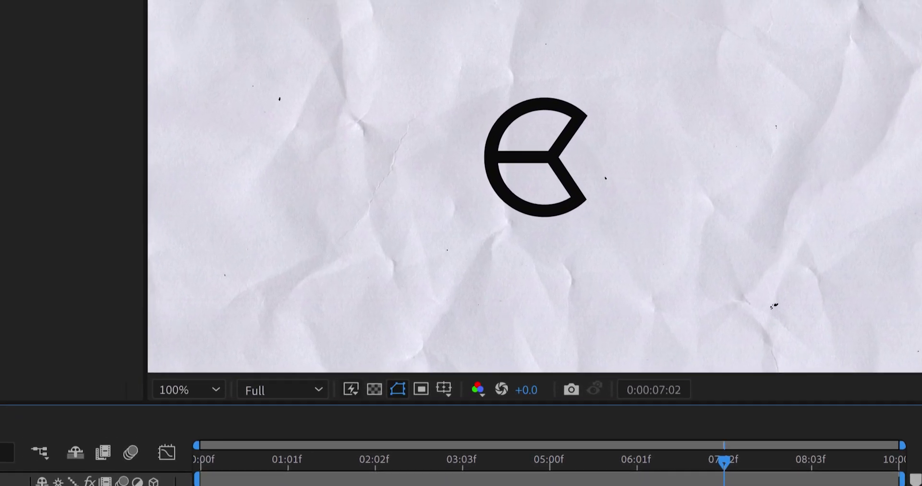